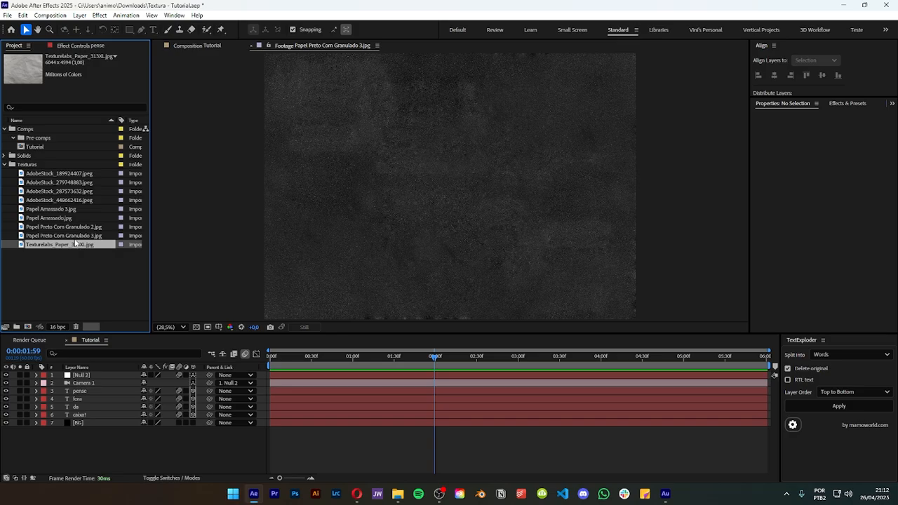
Compare the Papel Amassado 3.jpg and Papel Amassado.jpg textures in the Texturas folder, leaving Papel Amassado.jpg selected.
click(59, 210)
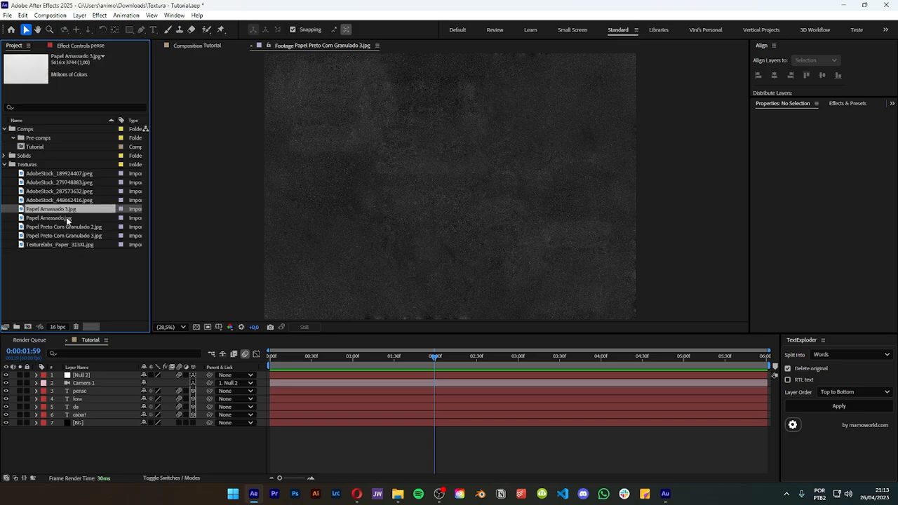
click(43, 218)
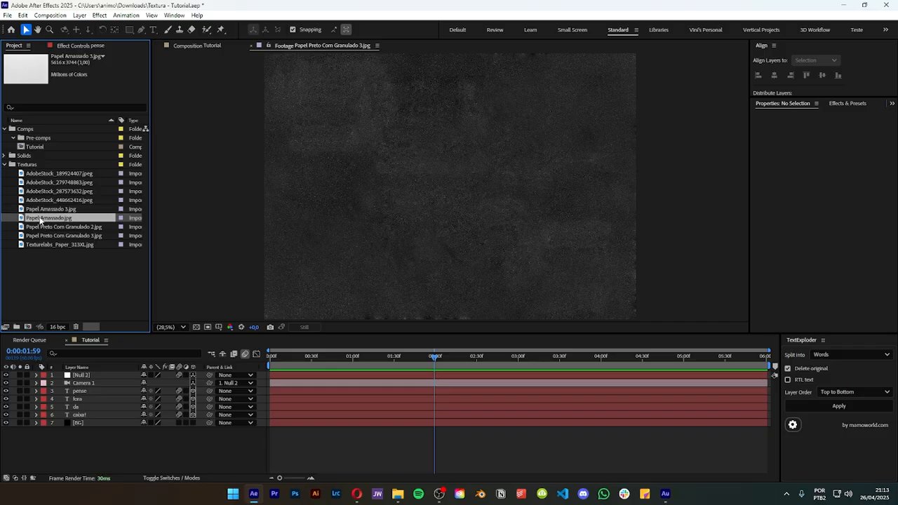
click(68, 293)
click(47, 220)
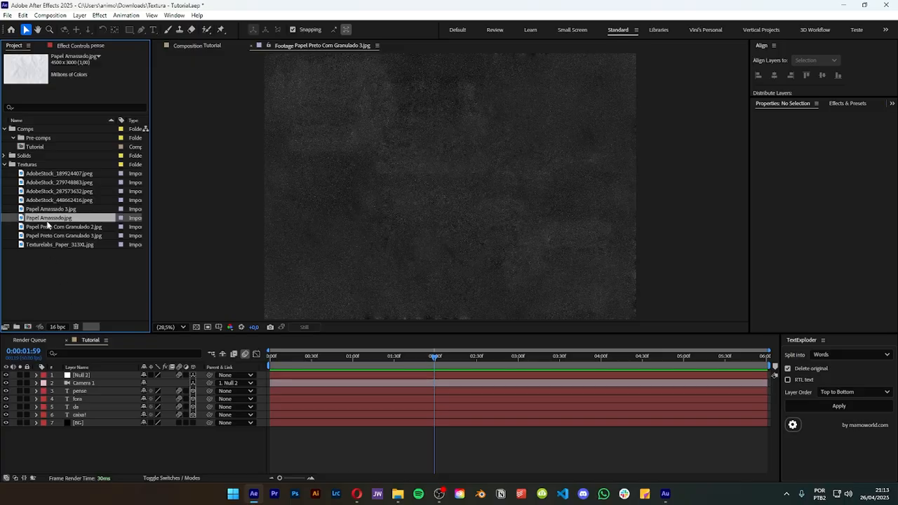
Open the Tutorial composition and preview its text animation from the first frame.
click(203, 46)
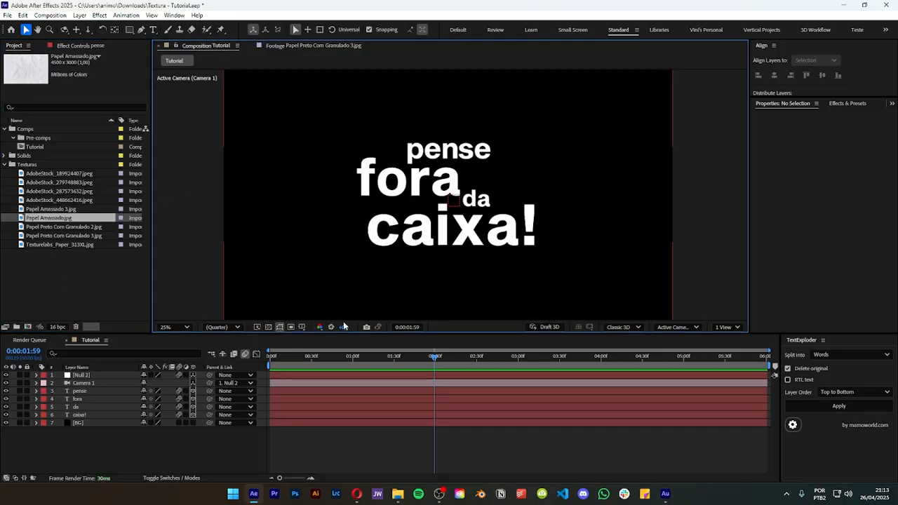
drag(302, 358, 230, 365)
key(space)
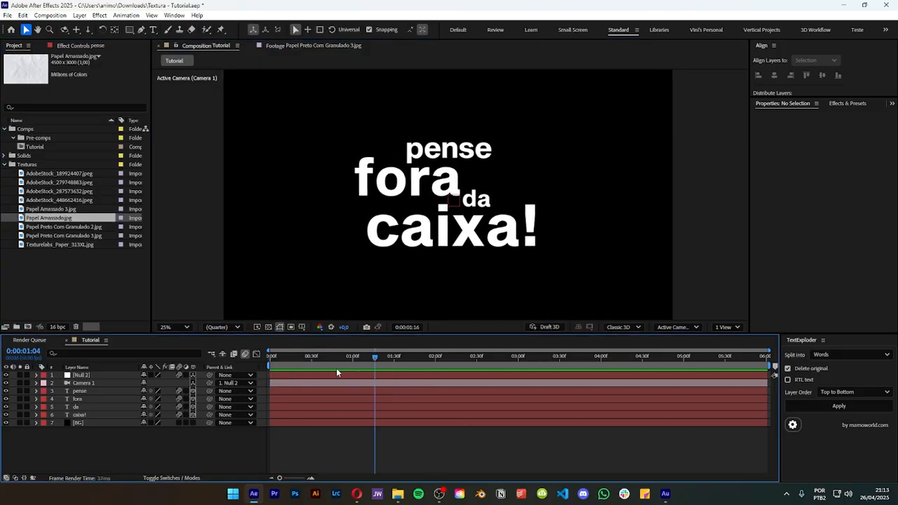
key(space)
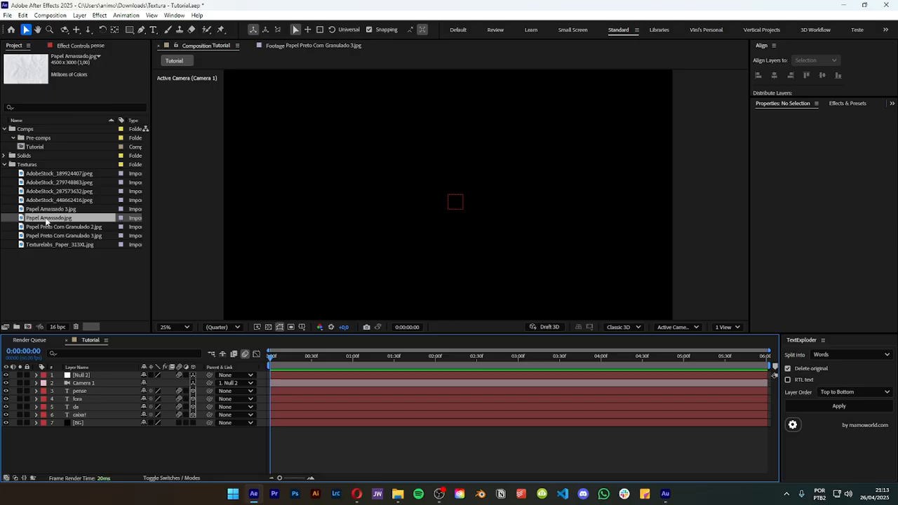
Create a new composition from Papel Amassado.jpg and fit the whole image in the viewer.
click(47, 222)
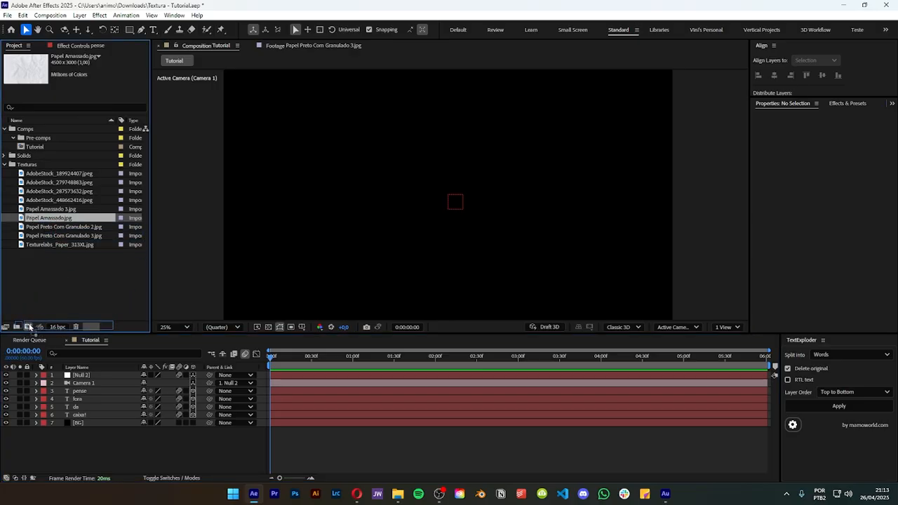
click(29, 327)
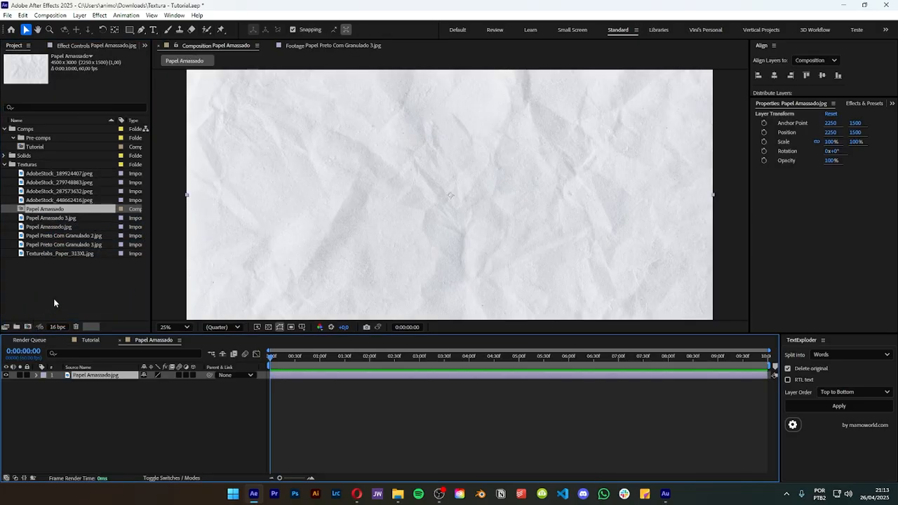
click(167, 327)
click(176, 147)
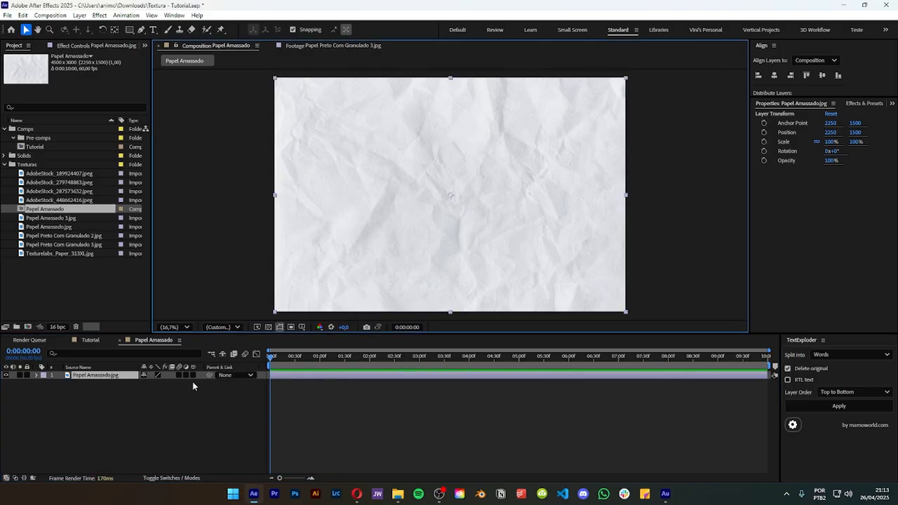
click(304, 385)
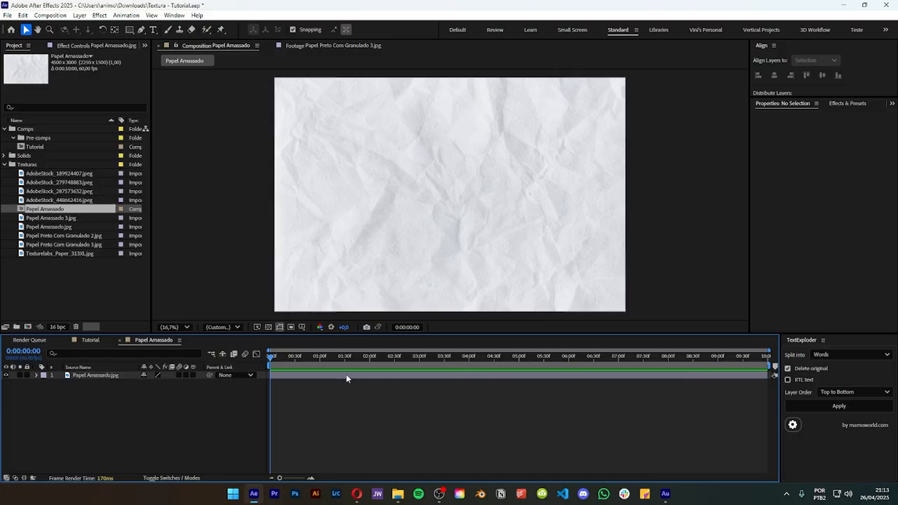
Split the Papel Amassado.jpg layer at 10 frames.
drag(774, 350, 392, 351)
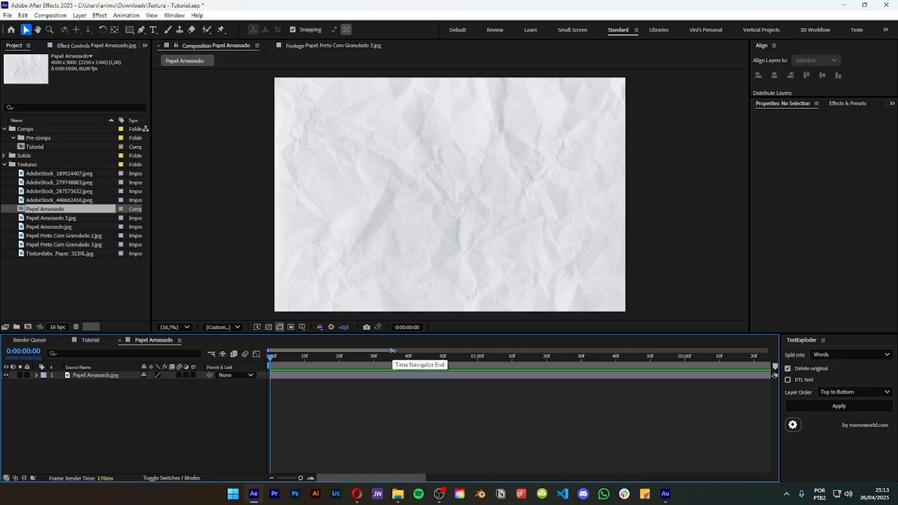
drag(393, 350, 349, 351)
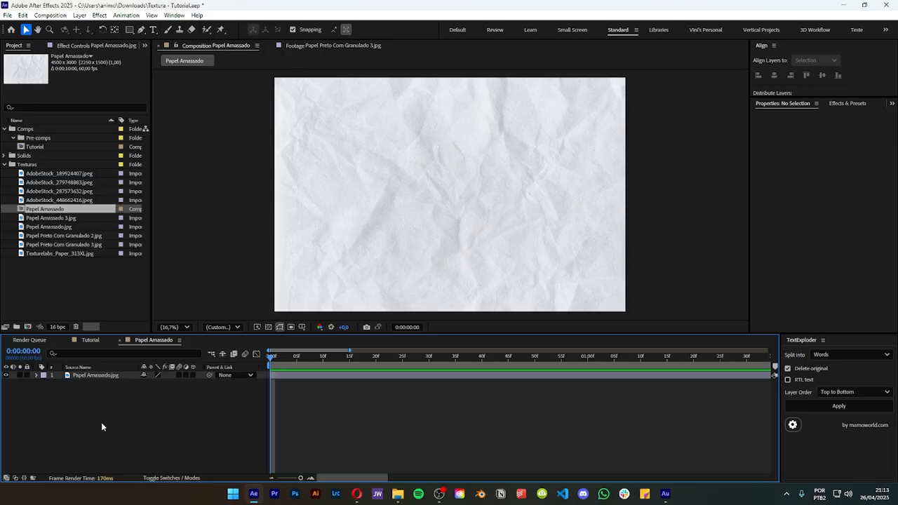
key(shift+Page_Down)
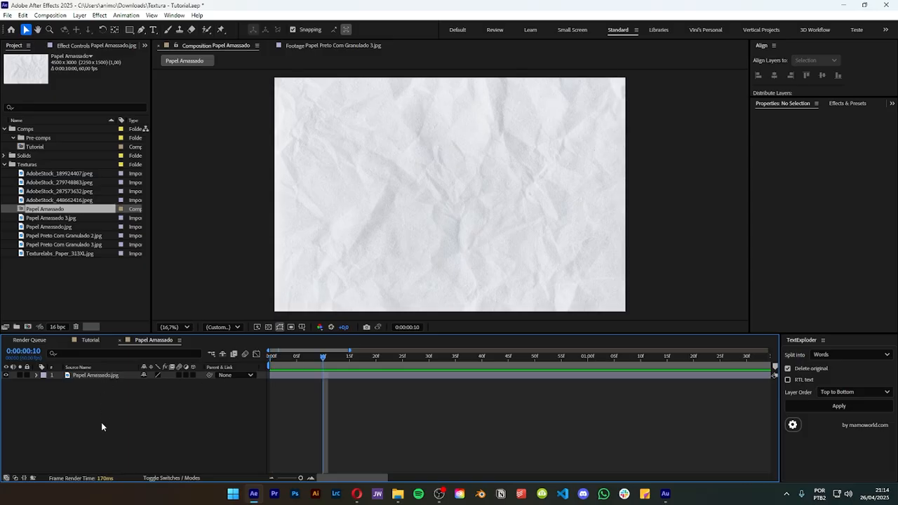
click(113, 376)
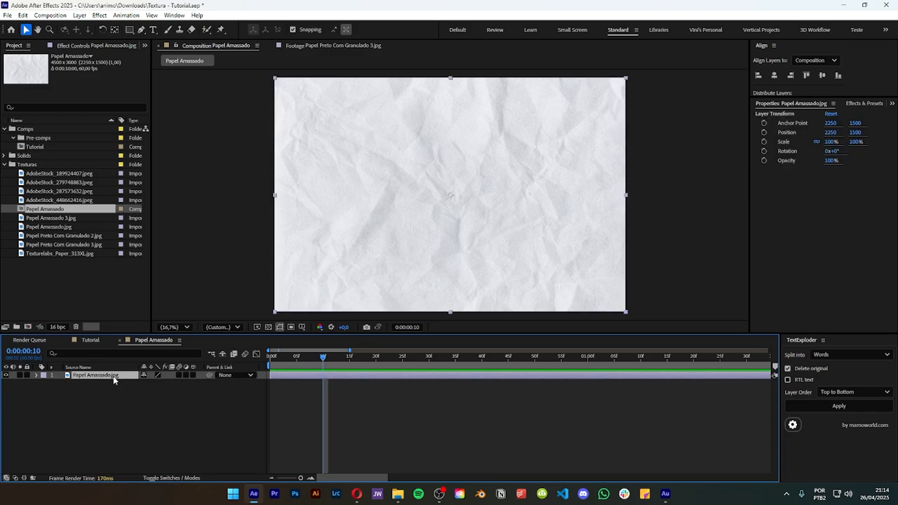
key(ctrl+shift+d)
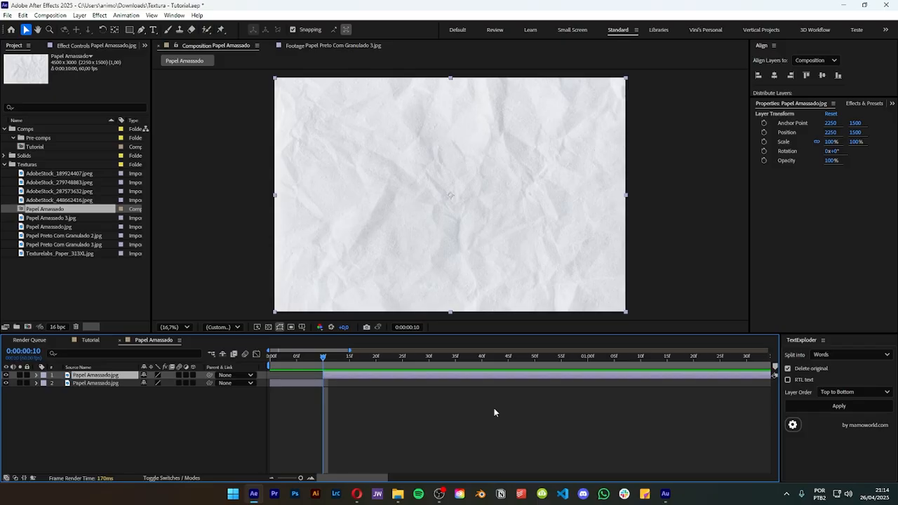
Keep splitting the paper layer every 10 frames up to 0:00:01:00, and delete the remainder after that point.
key(shift+Page_Down)
key(ctrl+shift+d)
key(shift+Page_Down)
key(ctrl+shift+d)
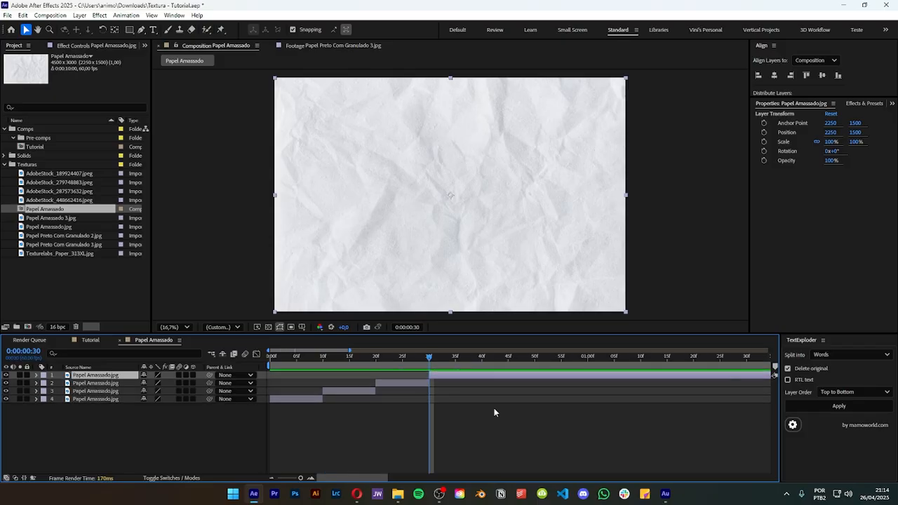
key(shift+Page_Down)
key(ctrl+shift+d)
key(shift+Page_Down)
key(ctrl+shift+d)
key(shift+Page_Down)
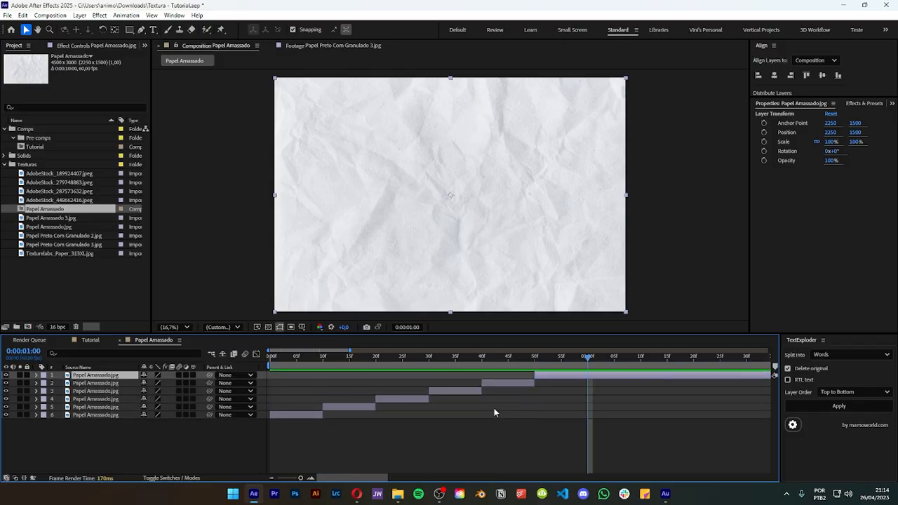
key(ctrl+shift+d)
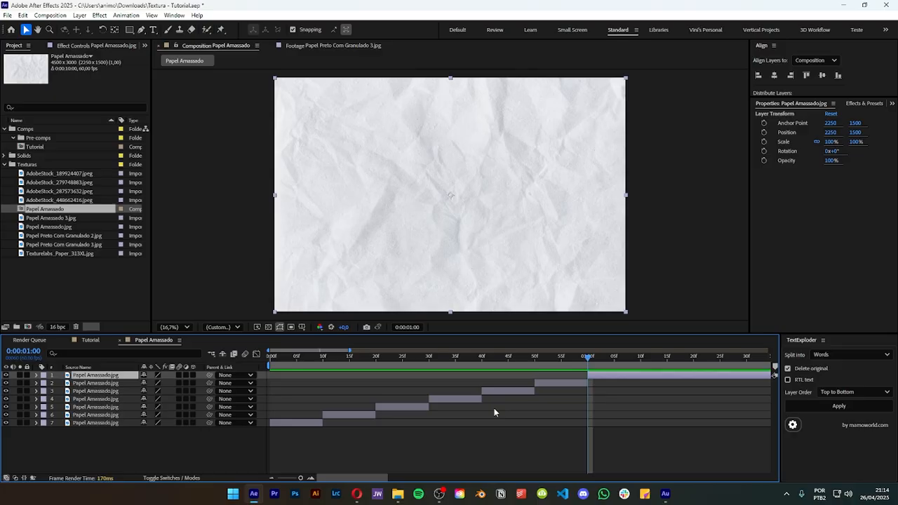
key(Delete)
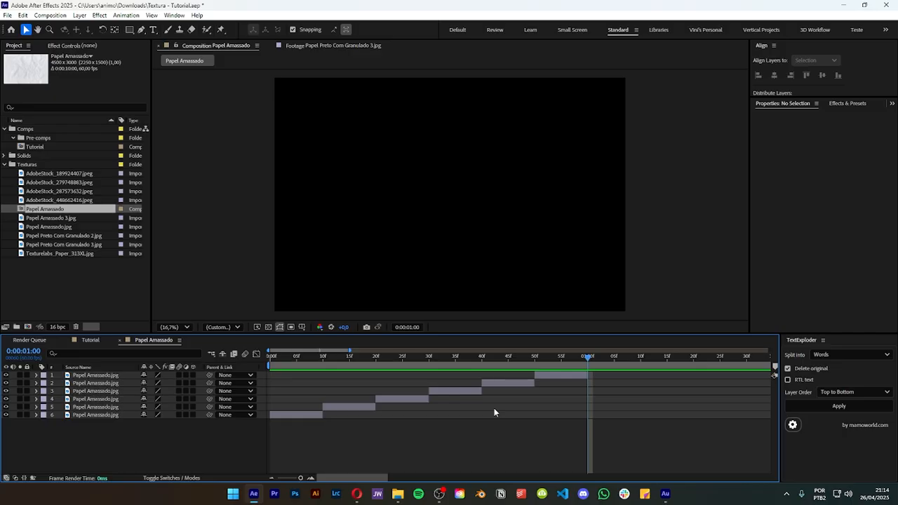
End the work area at 0:00:00:59 and trim the composition to the work area.
key(Page_Up)
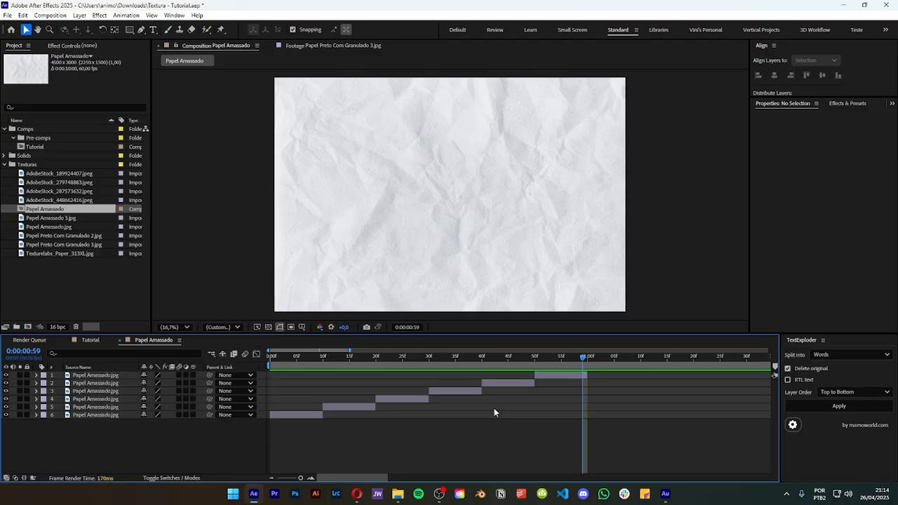
key(n)
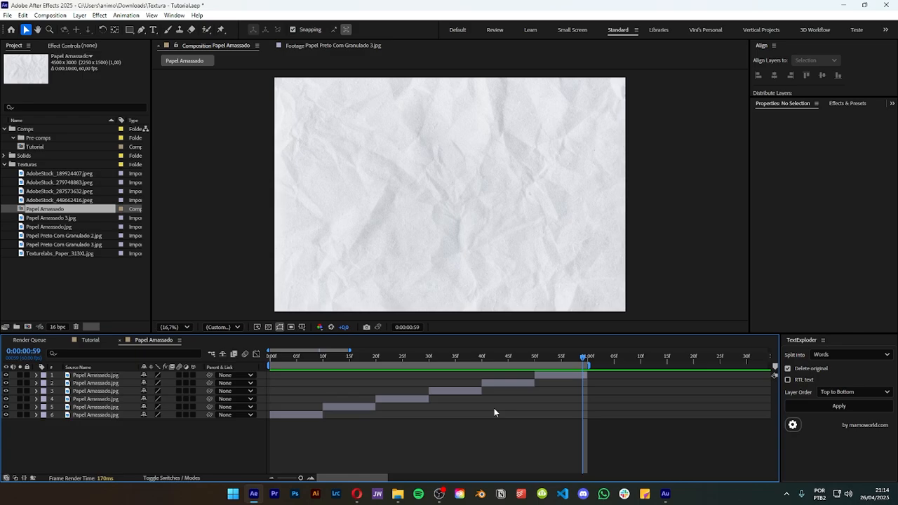
key(equal)
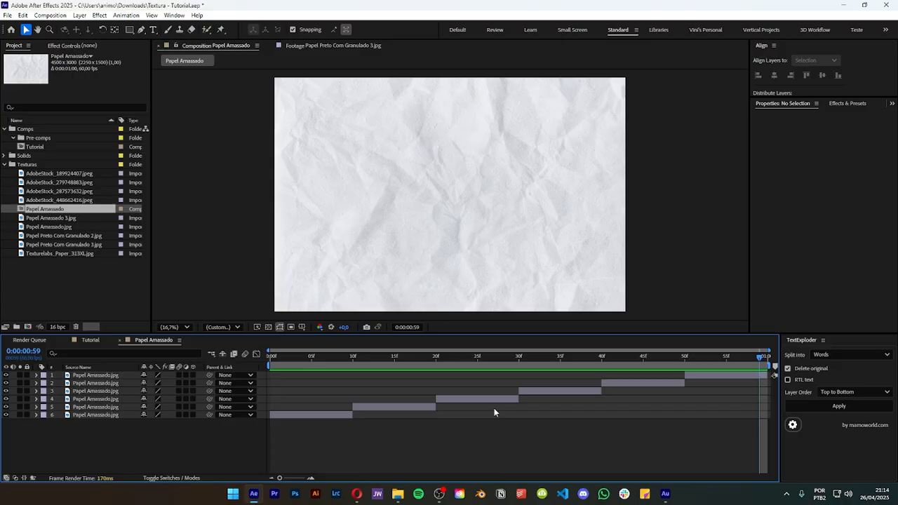
Set the scale of the second paper segment, from frame 10 to 20, to 120%.
click(316, 362)
drag(345, 415, 352, 415)
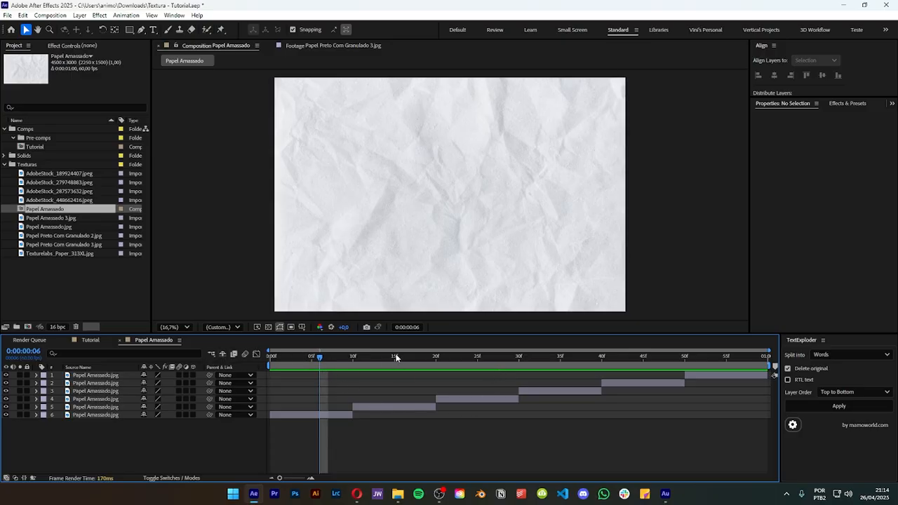
click(377, 365)
click(379, 407)
key(s)
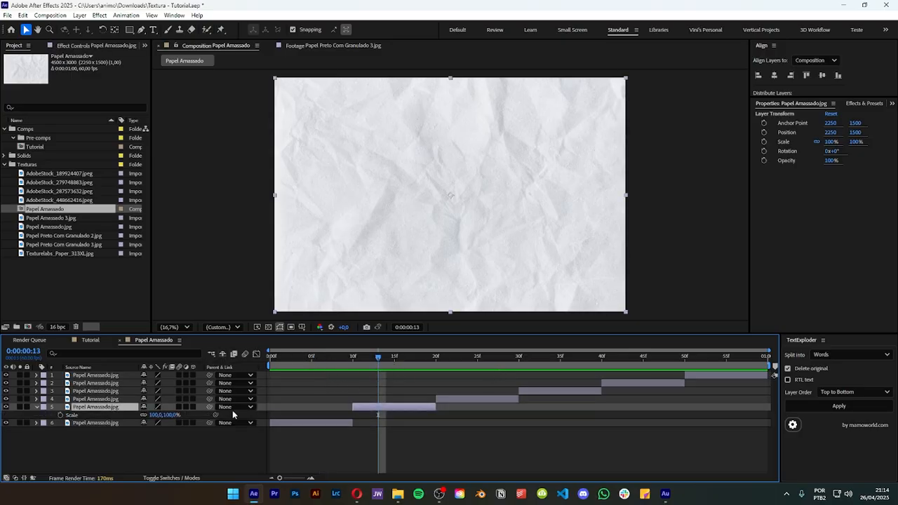
click(157, 415)
text(120)
key(Return)
Shift the second paper segment horizontally to an X position of about 2550.
key(shift+Right)
key(shift+Right)
key(shift+Right)
key(shift+Right)
key(shift+Right)
key(shift+Right)
key(shift+Right)
key(shift+Right)
key(shift+Right)
key(shift+Right)
key(shift+Right)
key(shift+Right)
key(shift+Right)
key(shift+Right)
key(shift+Right)
key(shift+Right)
key(shift+Right)
key(shift+Right)
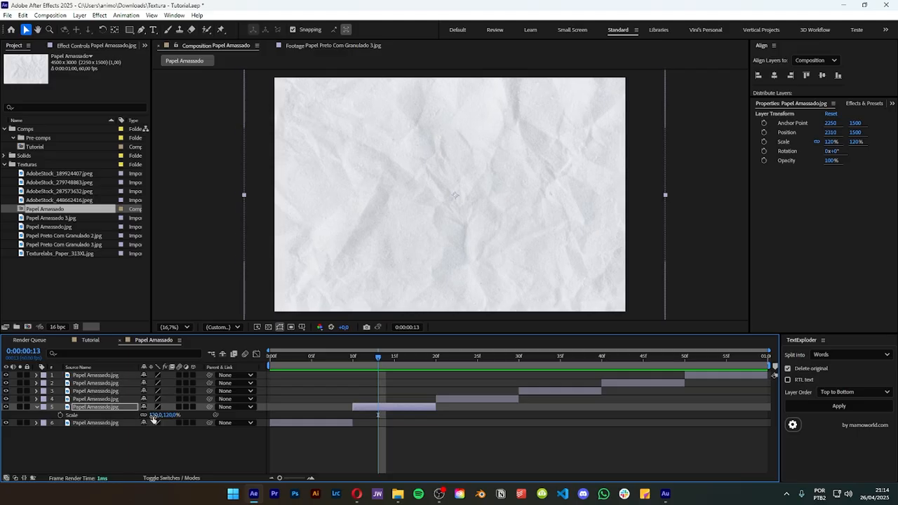
key(shift+Right)
key(shift+Right)
key(shift+Right)
key(shift+Right)
key(shift+Right)
key(shift+Right)
key(shift+Right)
key(shift+Right)
key(shift+Right)
key(shift+Right)
key(shift+Right)
key(shift+Right)
Rotate the second paper segment 180° and move it to a position of about 2670, 1260.
key(r)
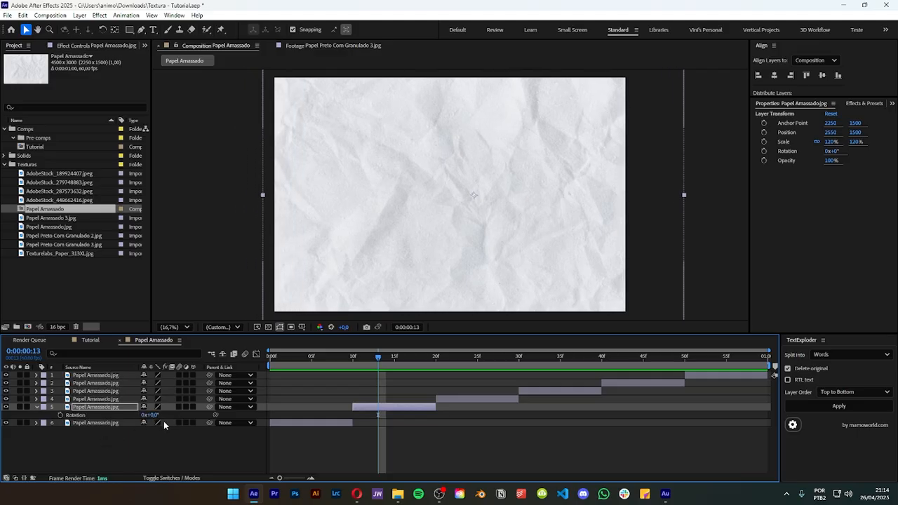
click(155, 415)
text(180)
key(Return)
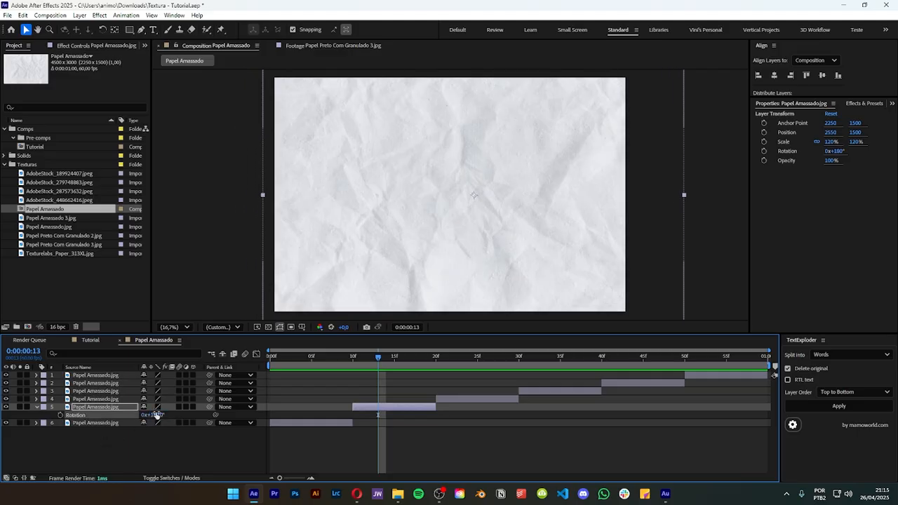
key(shift+Up)
key(shift+Up)
key(shift+Up)
key(shift+Up)
key(shift+Up)
key(shift+Up)
key(shift+Up)
key(shift+Up)
key(shift+Up)
key(shift+Up)
key(shift+Up)
key(shift+Up)
key(shift+Up)
key(shift+Up)
key(shift+Up)
key(shift+Up)
key(shift+Up)
key(shift+Up)
key(shift+Up)
key(shift+Up)
key(shift+Right)
key(shift+Right)
key(shift+Right)
key(shift+Right)
key(shift+Right)
key(shift+Right)
key(shift+Right)
key(shift+Right)
key(shift+Right)
key(shift+Right)
key(shift+Right)
key(shift+Right)
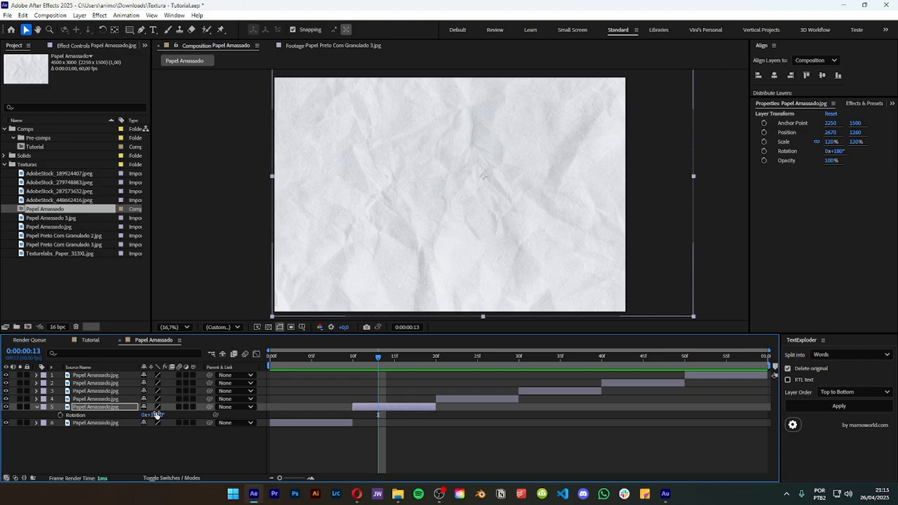
click(457, 428)
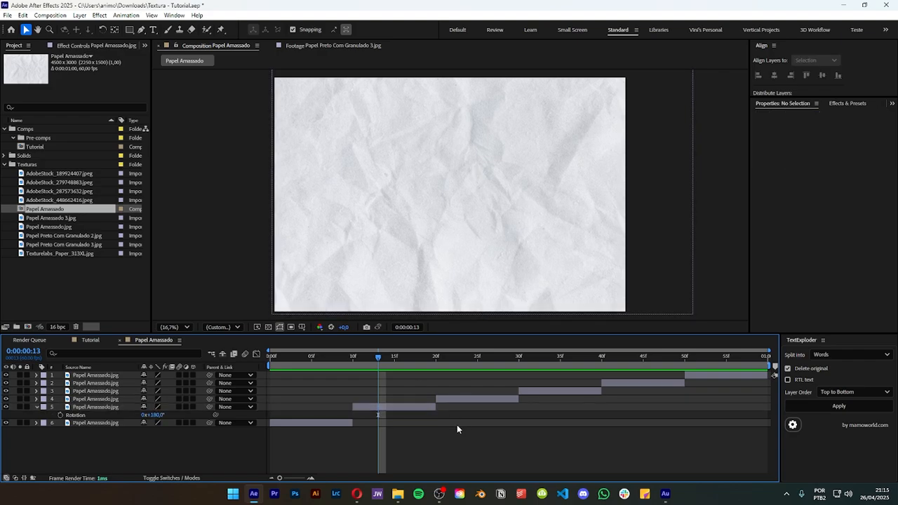
Set the third paper segment, from frame 20 to 30, to 150% scale and 45° rotation.
key(shift+Page_Down)
click(462, 400)
key(s)
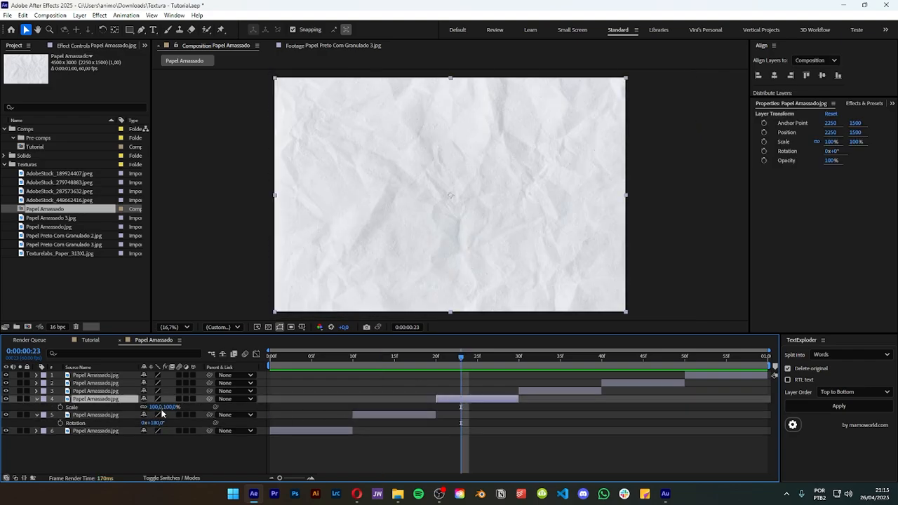
click(162, 407)
text(150)
key(Return)
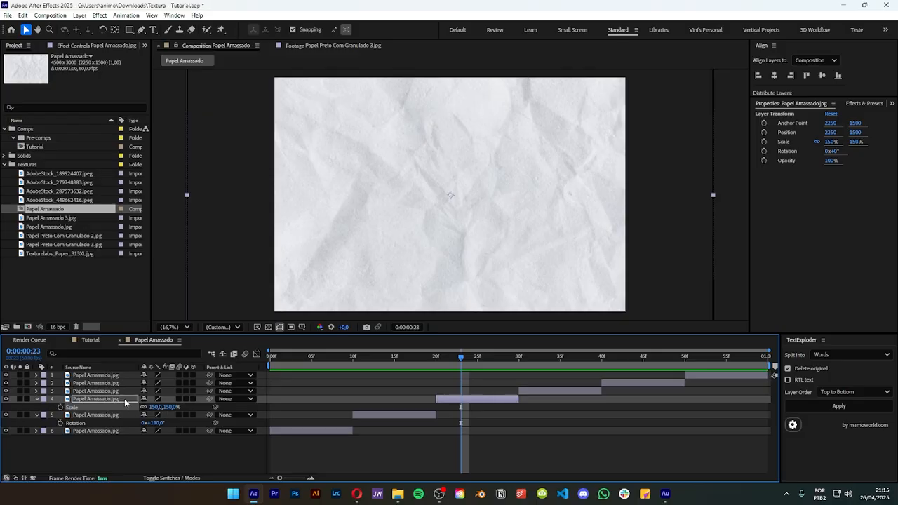
key(r)
click(155, 407)
text(45)
key(Return)
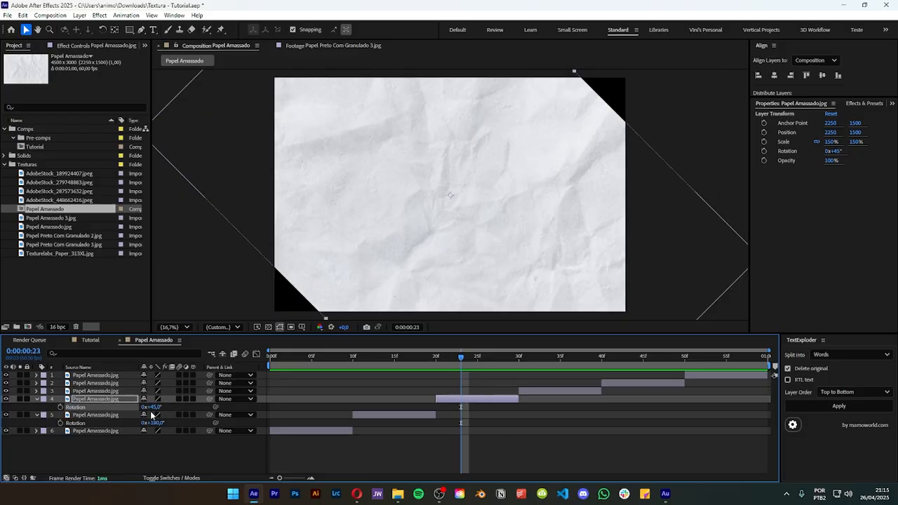
Enlarge the third paper segment to 184% so it covers the frame, and move it to position 3150, 2400.
key(s)
drag(154, 407, 168, 412)
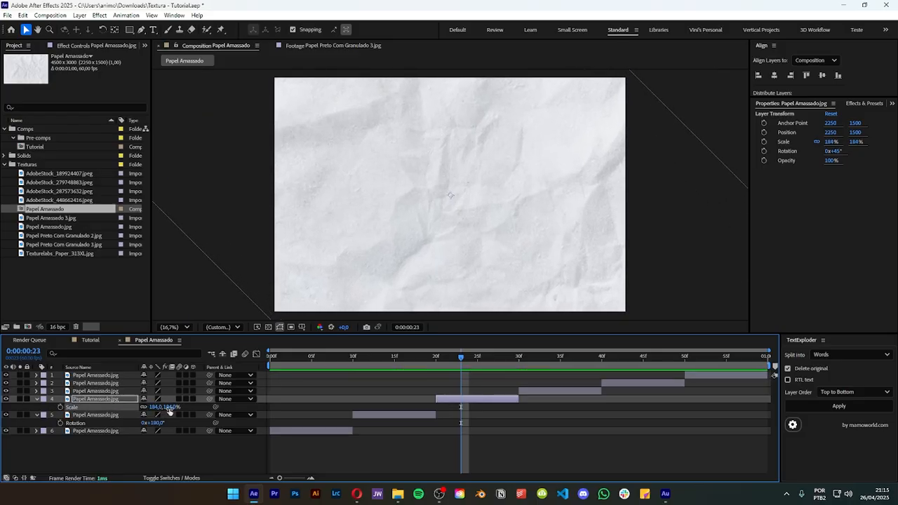
key(shift+Right)
key(shift+Right)
key(shift+Right)
key(shift+Right)
key(shift+Right)
key(shift+Right)
key(shift+Right)
key(shift+Down)
key(shift+Down)
key(shift+Down)
key(shift+Down)
key(shift+Down)
key(shift+Down)
key(shift+Down)
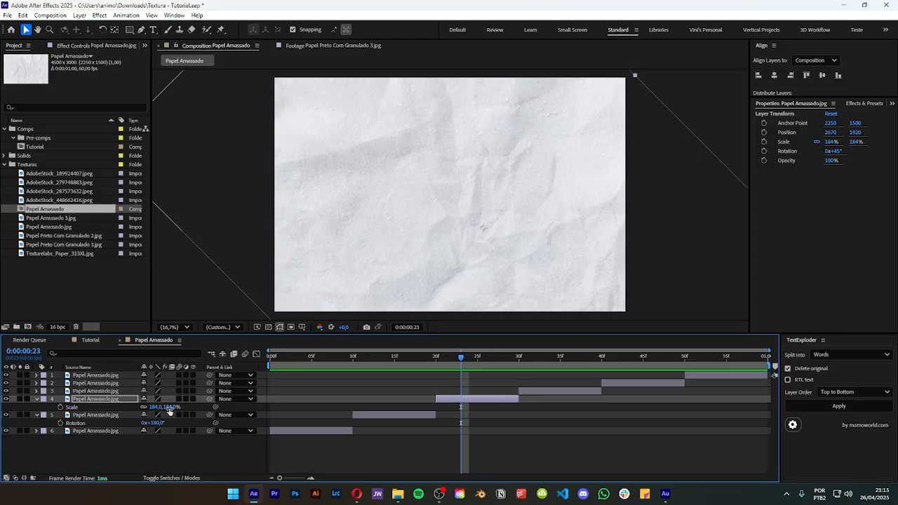
key(shift+Right)
key(shift+Right)
key(shift+Right)
key(shift+Right)
key(shift+Right)
key(shift+Right)
key(shift+Right)
key(shift+Right)
key(shift+Down)
key(shift+Down)
key(shift+Down)
key(shift+Down)
key(shift+Down)
key(shift+Down)
key(shift+Down)
key(shift+Down)
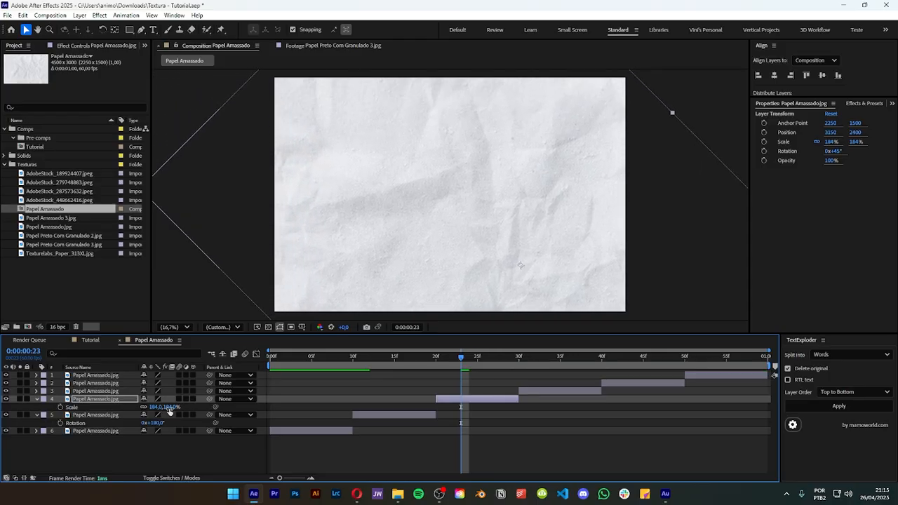
Scale the fourth paper segment, from frame 30 to 40, to 181%.
click(536, 359)
click(529, 392)
key(r)
key(s)
Set the fifth paper segment, from frame 40 to 50, to 160% scale and -180° rotation.
click(619, 359)
click(621, 384)
key(s)
click(158, 391)
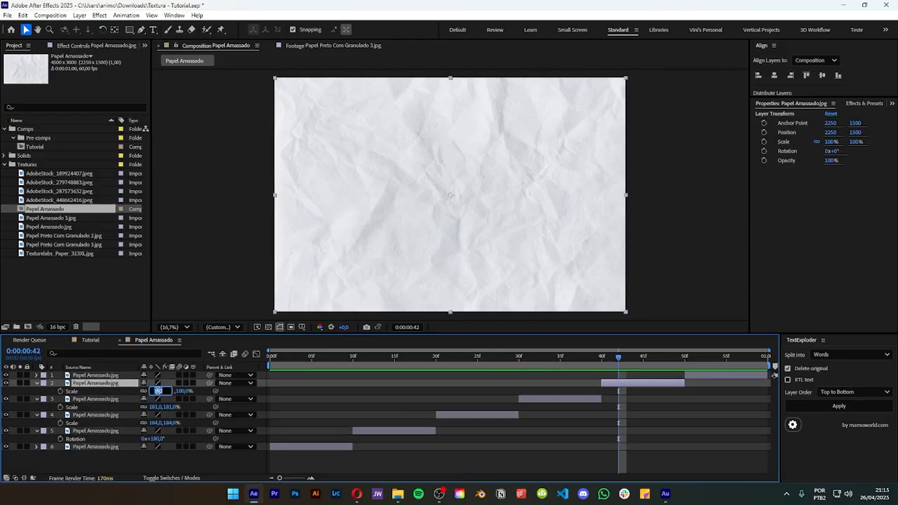
text(160)
key(Return)
key(r)
click(154, 391)
text(-180)
key(Return)
Rotate the last paper segment, from frame 50 to 60, to -45° and enlarge it to cover the frame.
key(shift+Page_Down)
click(697, 378)
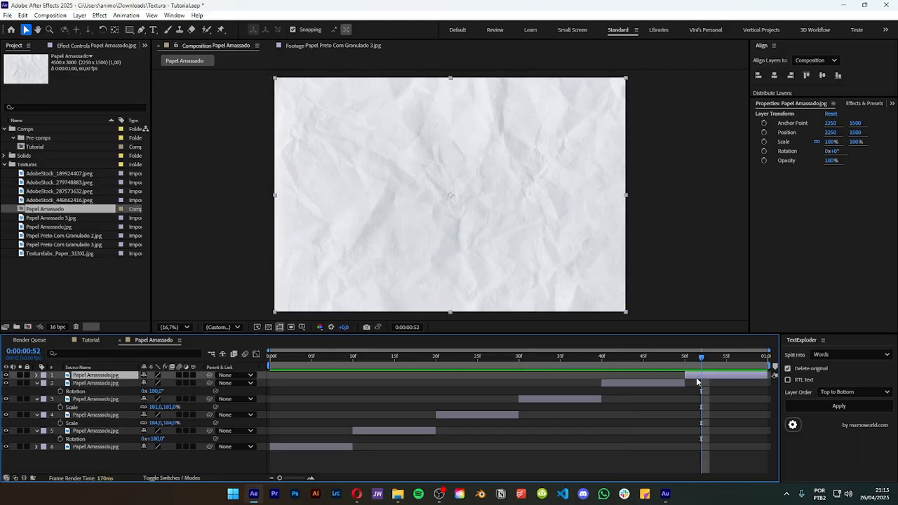
key(r)
click(154, 384)
text(45)
click(153, 384)
text(-45s)
mouse_move(153, 384)
mouse_down()
mouse_move(179, 384)
mouse_move(160, 384)
mouse_up()
Shift the last paper segment left and down to vary its visible area, and collapse the layers' properties.
key(shift+Left)
key(shift+Left)
key(shift+Left)
key(shift+Left)
key(shift+Left)
key(shift+Left)
key(shift+Left)
key(shift+Left)
key(shift+Left)
key(shift+Left)
key(shift+Left)
key(shift+Left)
key(shift+Left)
key(shift+Left)
key(shift+Down)
key(shift+Down)
key(shift+Down)
key(shift+Down)
key(shift+Down)
key(shift+Down)
key(shift+Down)
key(shift+Down)
key(shift+Down)
key(shift+Down)
key(shift+Down)
key(shift+Down)
key(shift+Down)
key(shift+Left)
key(shift+Down)
key(shift+Left)
key(shift+Down)
key(shift+Left)
key(shift+Down)
click(430, 386)
key(u)
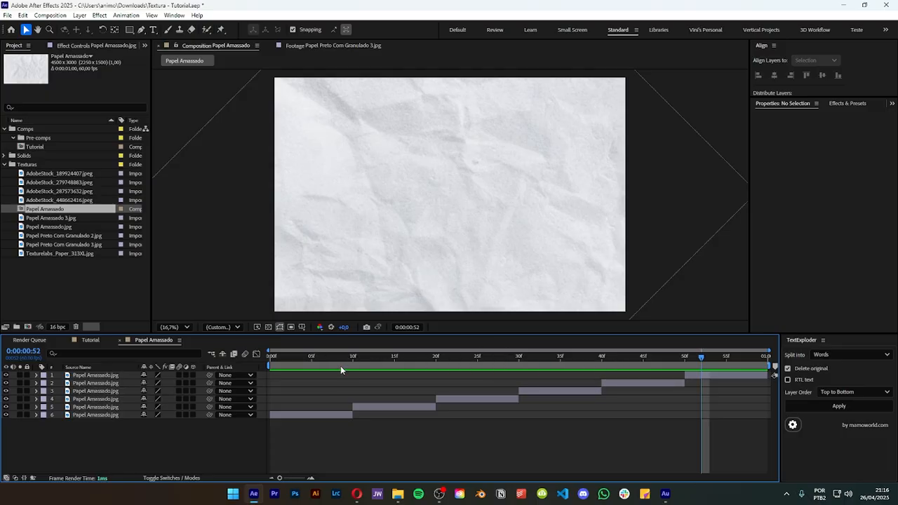
Preview the Papel Amassado composition from frame 0 to check the changing paper texture.
drag(311, 360, 204, 367)
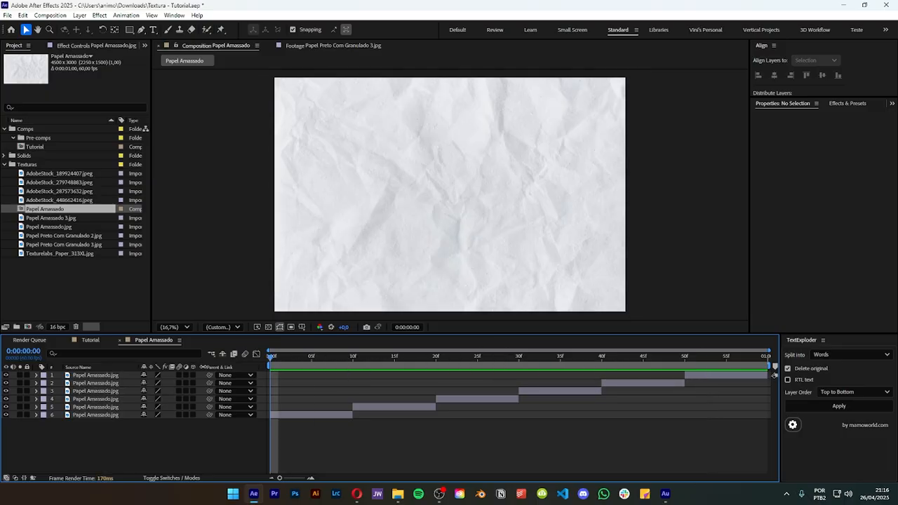
key(space)
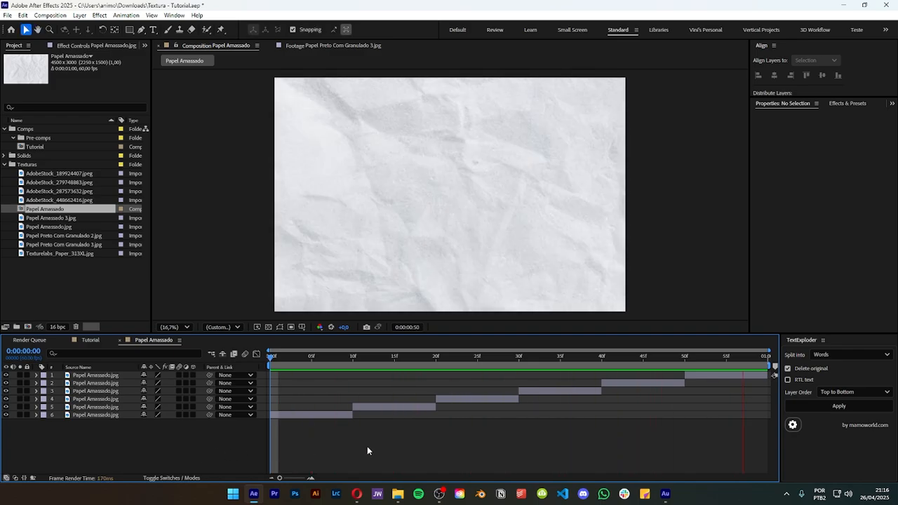
drag(418, 368, 248, 398)
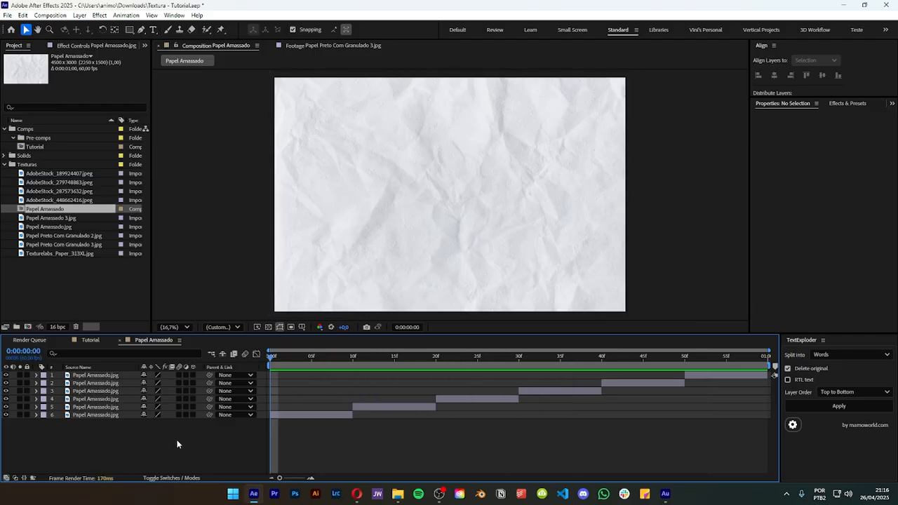
Close the Papel Amassado composition and file it in the Pre-comps folder.
click(121, 340)
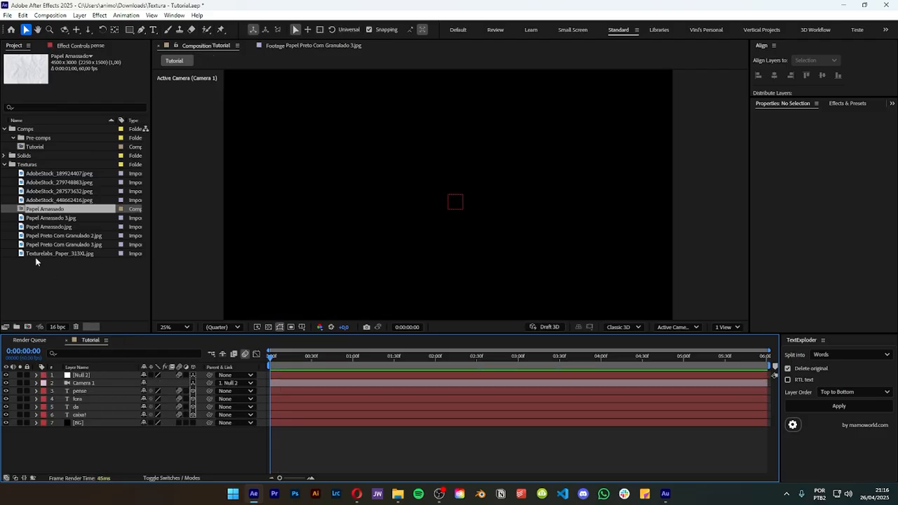
drag(32, 210, 38, 138)
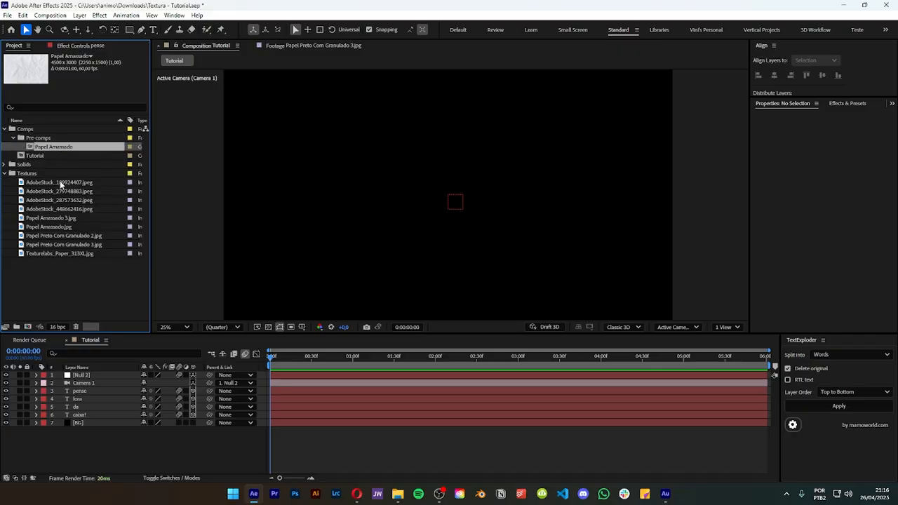
click(63, 295)
click(63, 440)
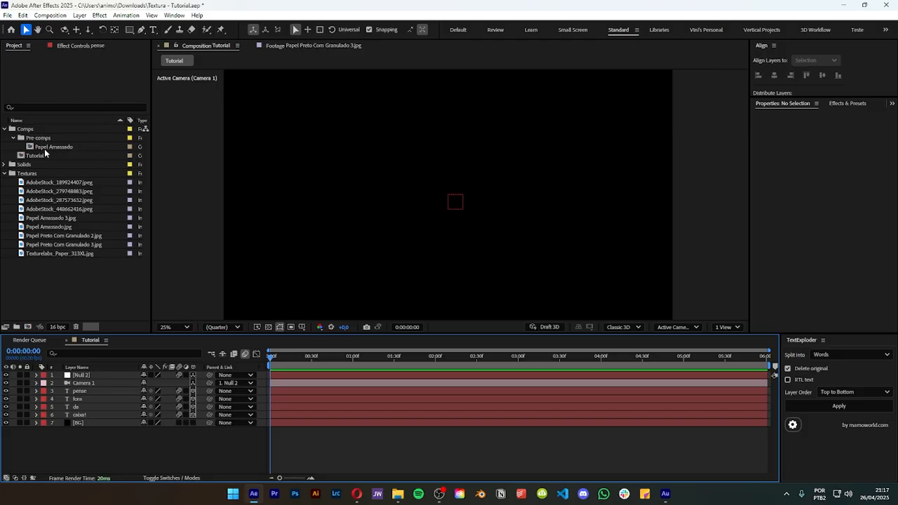
Add the Papel Amassado pre-comp to the Tutorial composition, directly above the BG layer and below the text layers.
drag(49, 147, 95, 420)
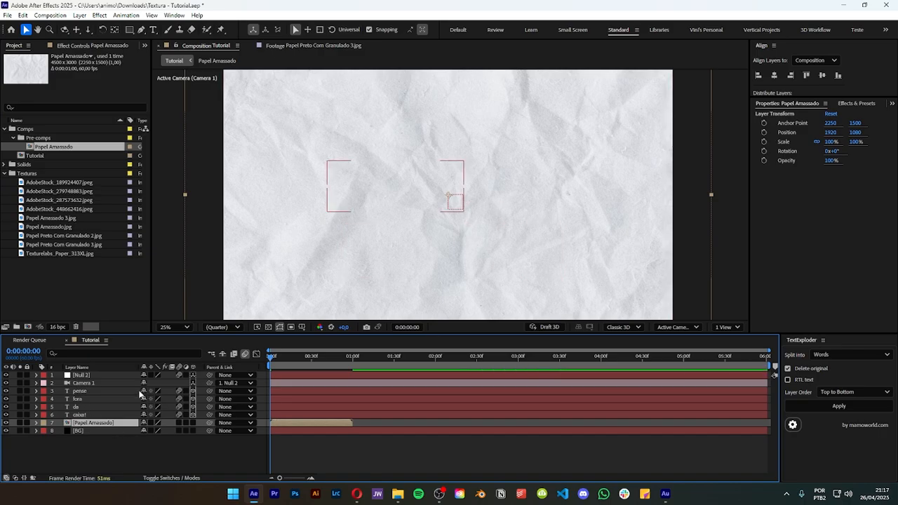
key(comma)
key(period)
key(comma)
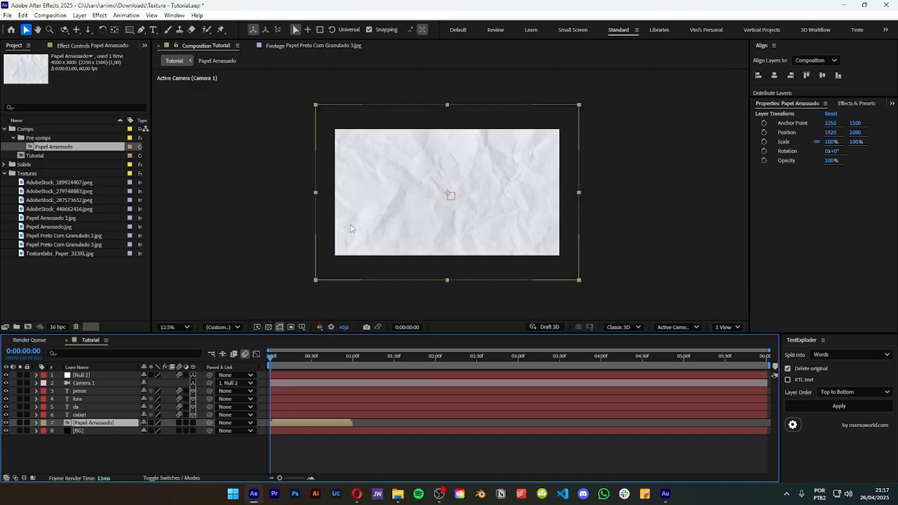
key(period)
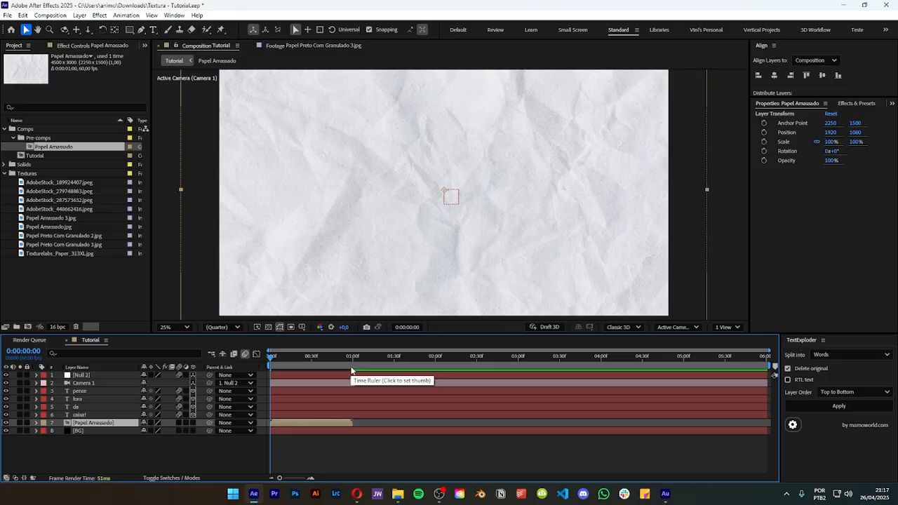
Enable time remapping on the Papel Amassado layer and extend the layer to the composition's end at 6 seconds.
key(ctrl+alt+t)
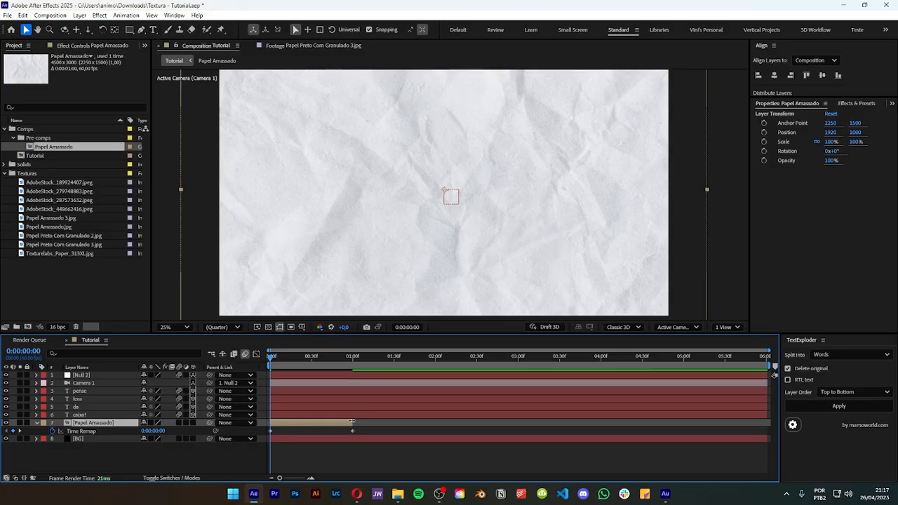
drag(352, 421, 767, 428)
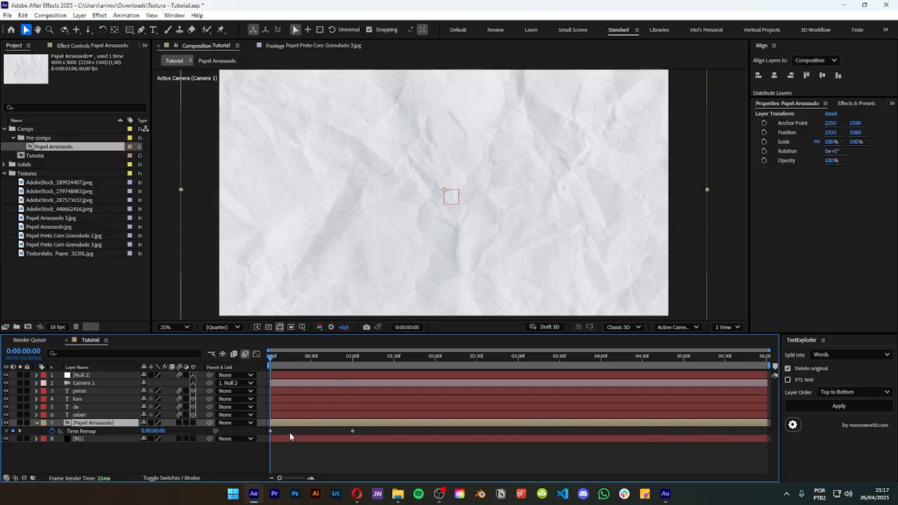
click(87, 430)
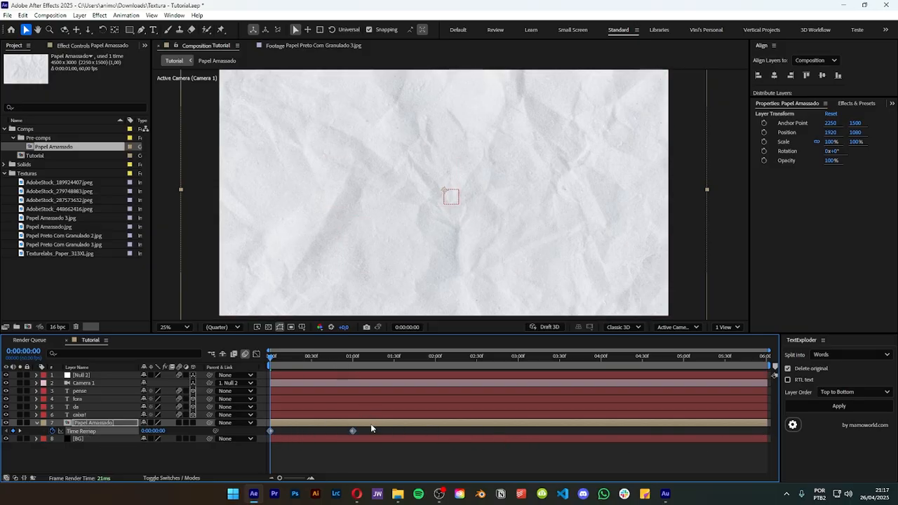
click(381, 430)
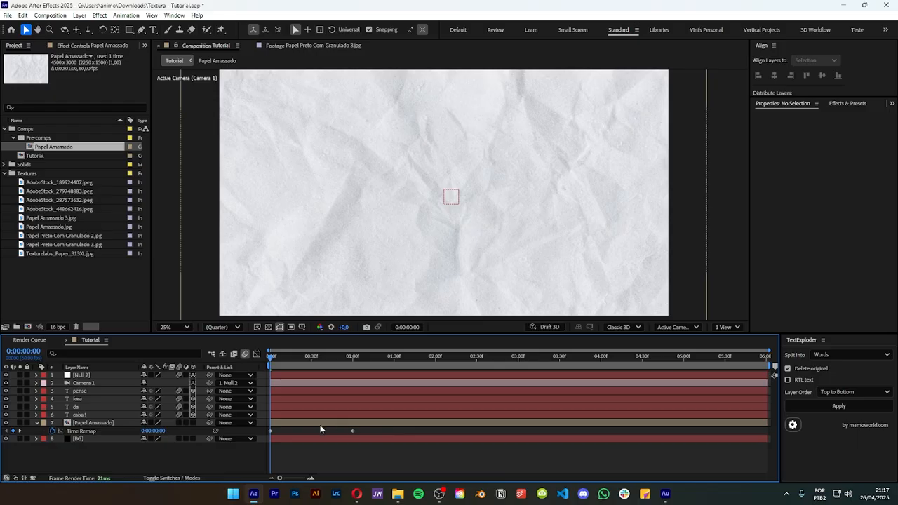
key(space)
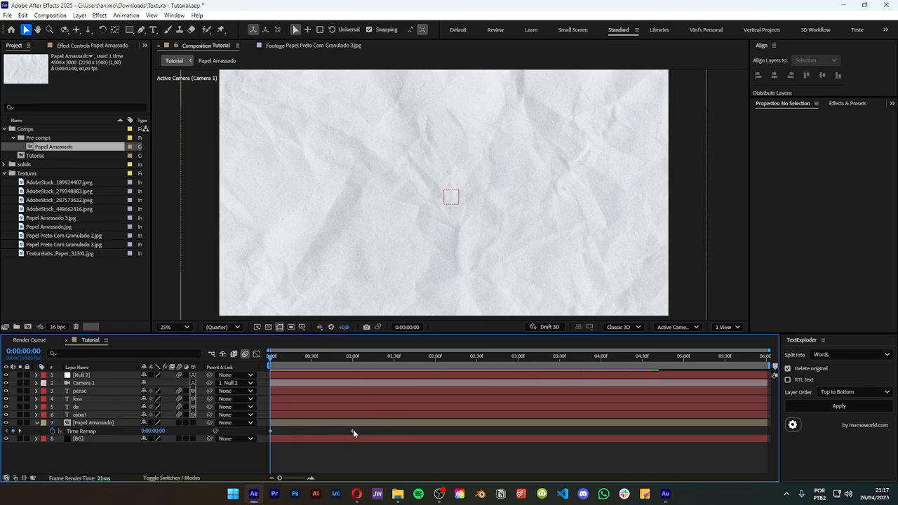
Try moving the last time remap keyframe to the composition's end, scrub through the animation, and undo the move.
drag(353, 430, 598, 429)
drag(744, 433, 775, 434)
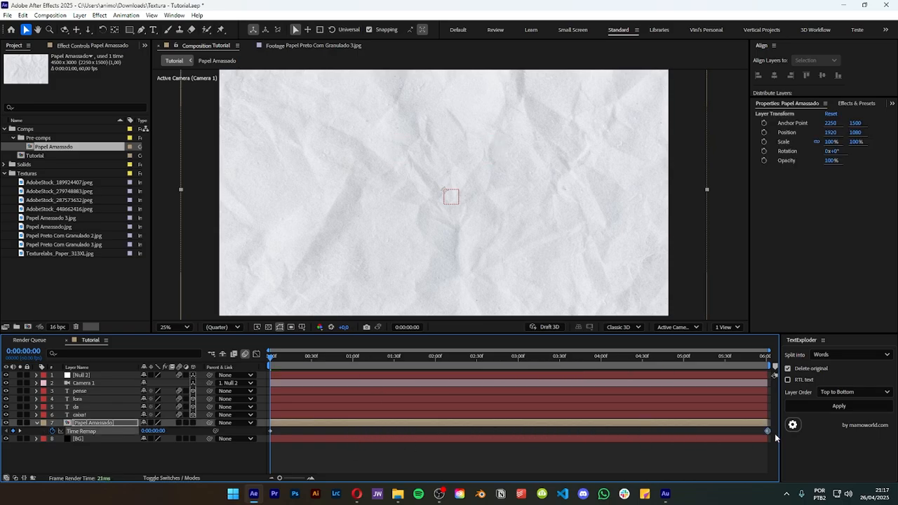
drag(271, 357, 745, 374)
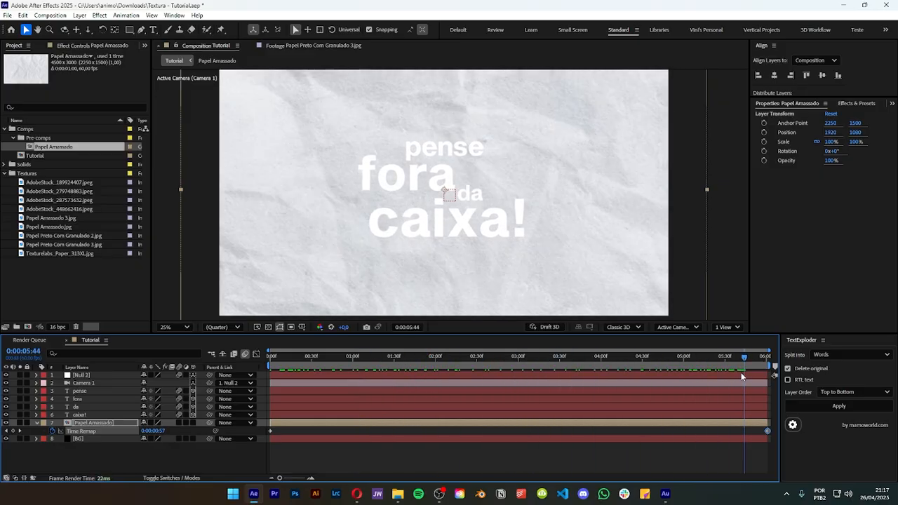
key(ctrl+z)
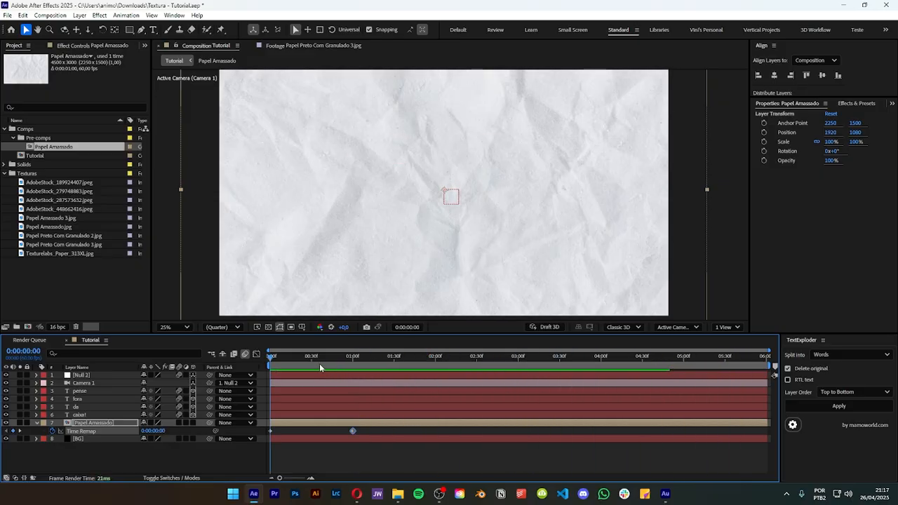
Add a time remap keyframe at 0:00:00:59 and remove the one at 0:00:01:00.
drag(321, 356, 347, 355)
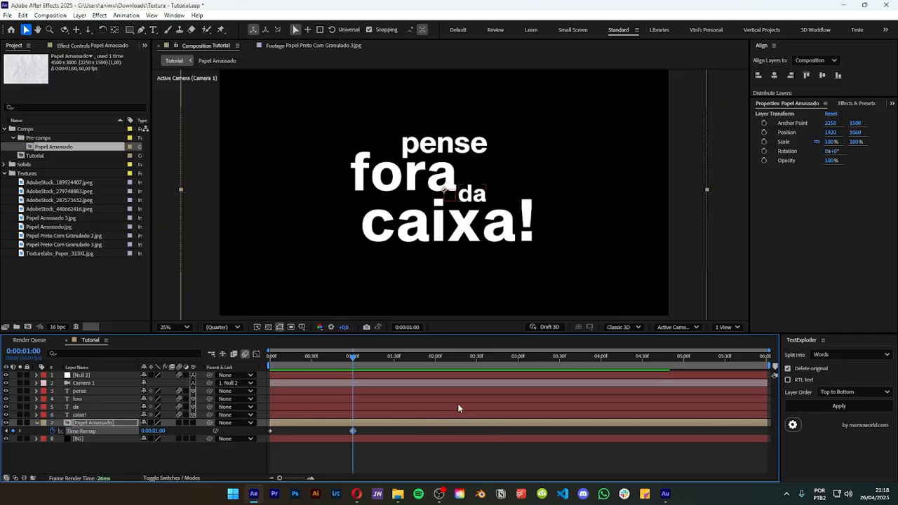
key(equal)
key(equal)
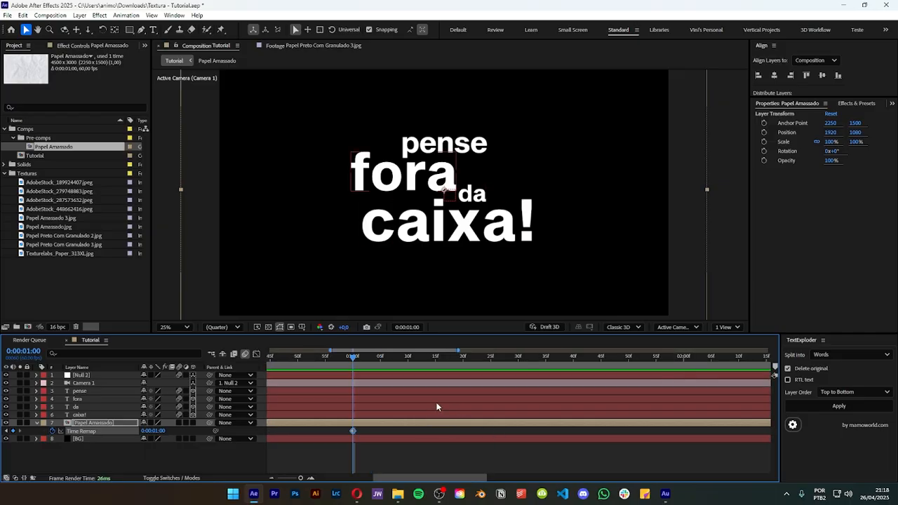
key(Page_Up)
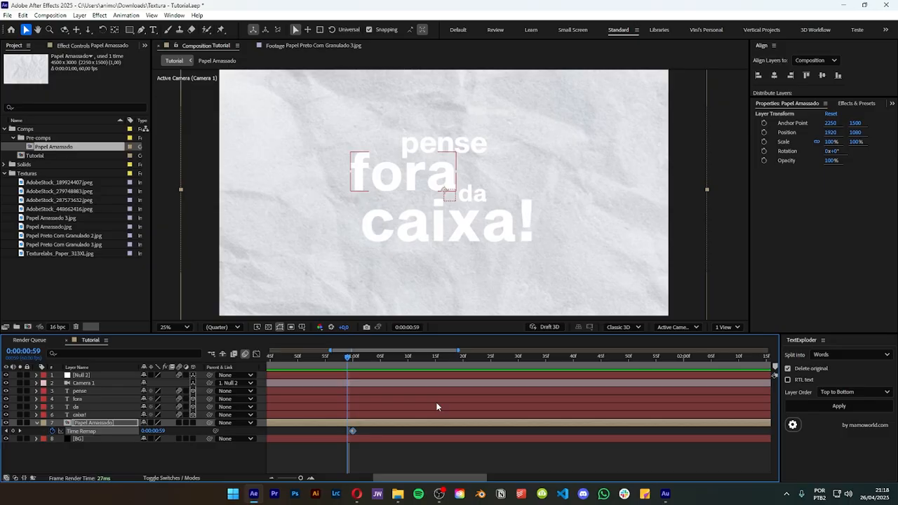
click(12, 431)
click(420, 444)
Move the time remap keyframe from frame 59 to 0:00:01:00 and deselect it.
key(Page_Down)
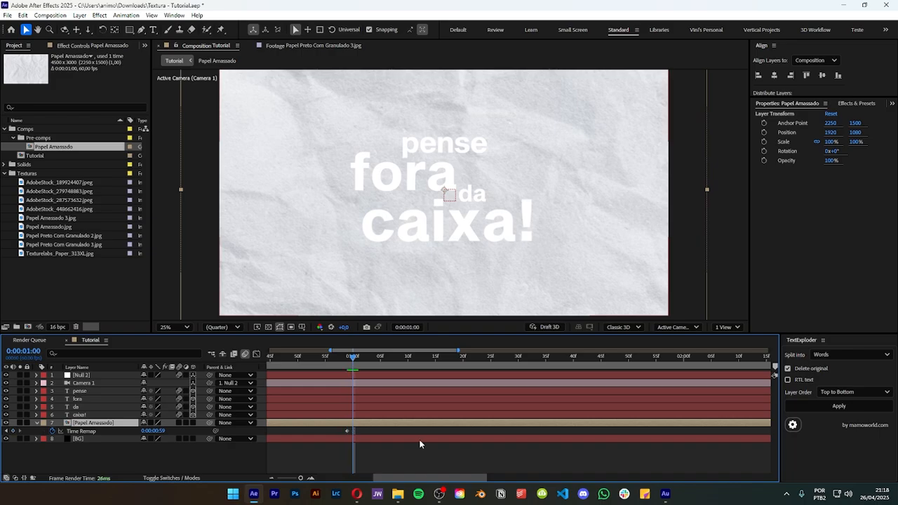
drag(348, 431, 368, 435)
key(F2)
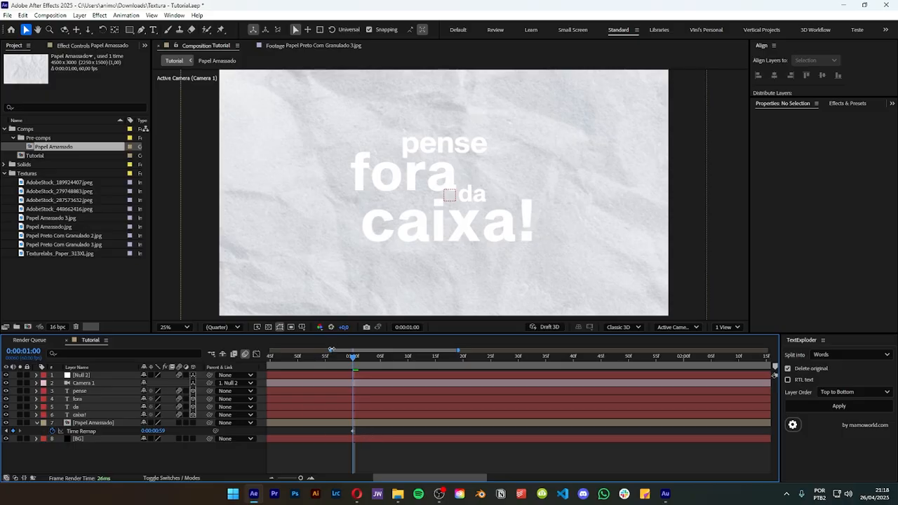
Apply the expression loopOut(type = "cycle", numKeyframes = 0) to the paper layer's Time Remap and collapse the layer.
drag(331, 349, 256, 350)
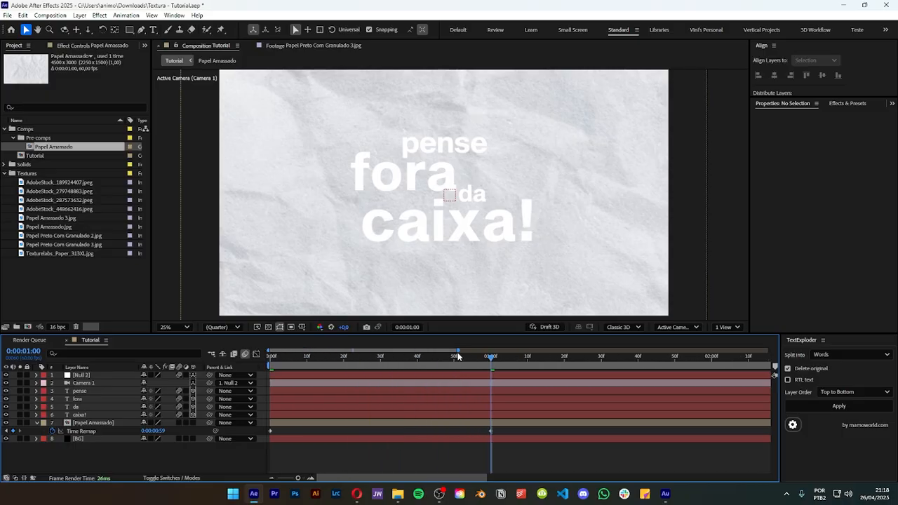
drag(459, 349, 619, 349)
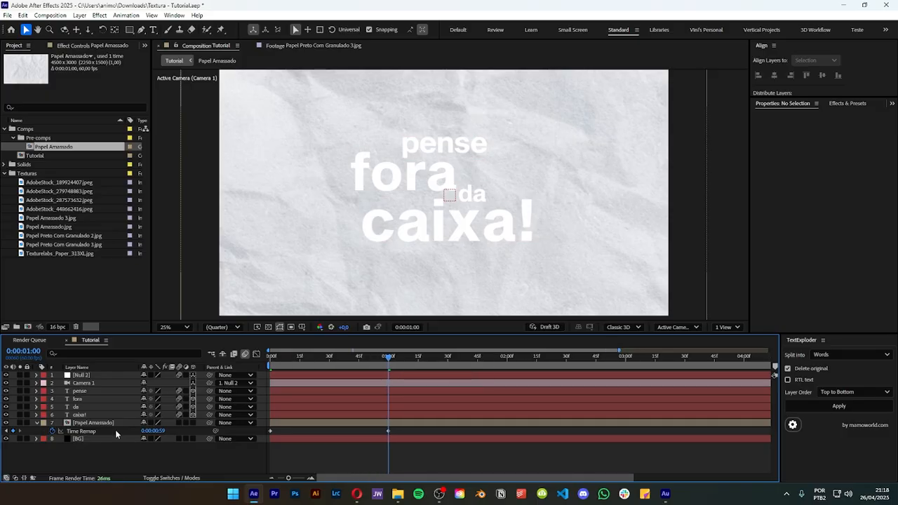
click(51, 433)
alt+click(51, 433)
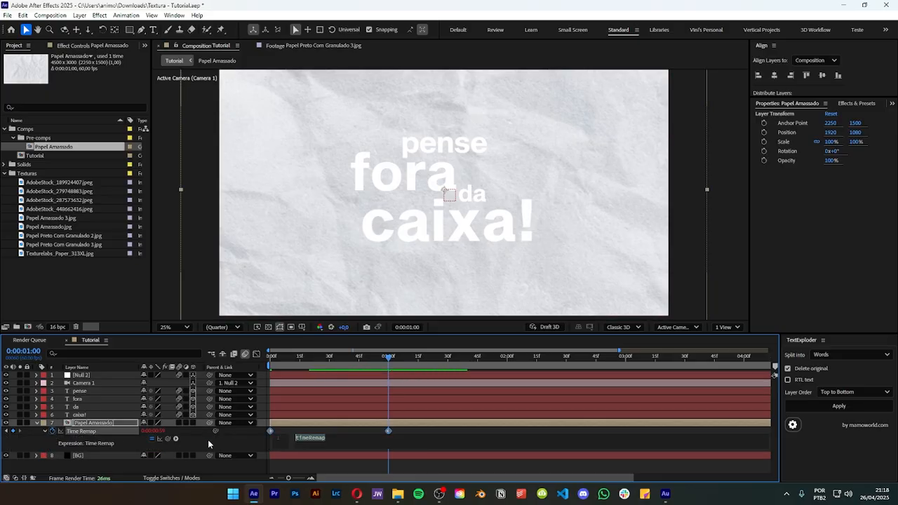
click(175, 440)
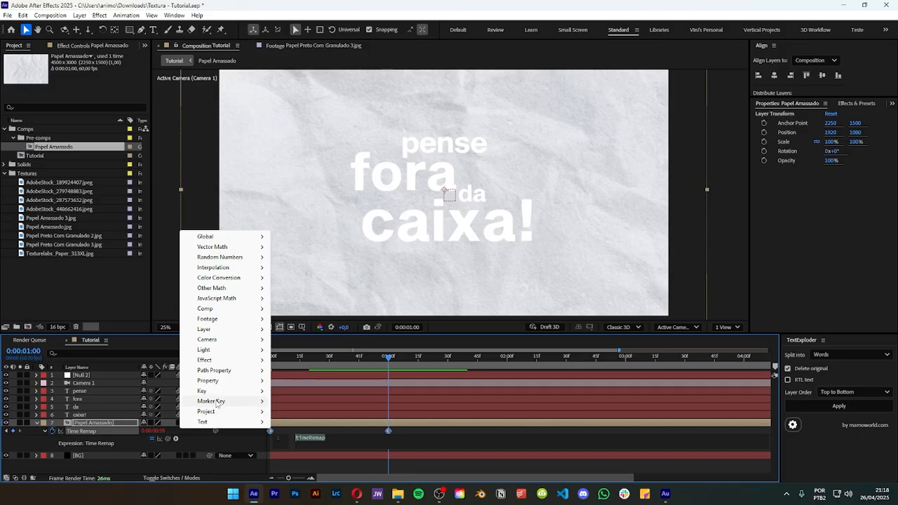
mouse_move(249, 383)
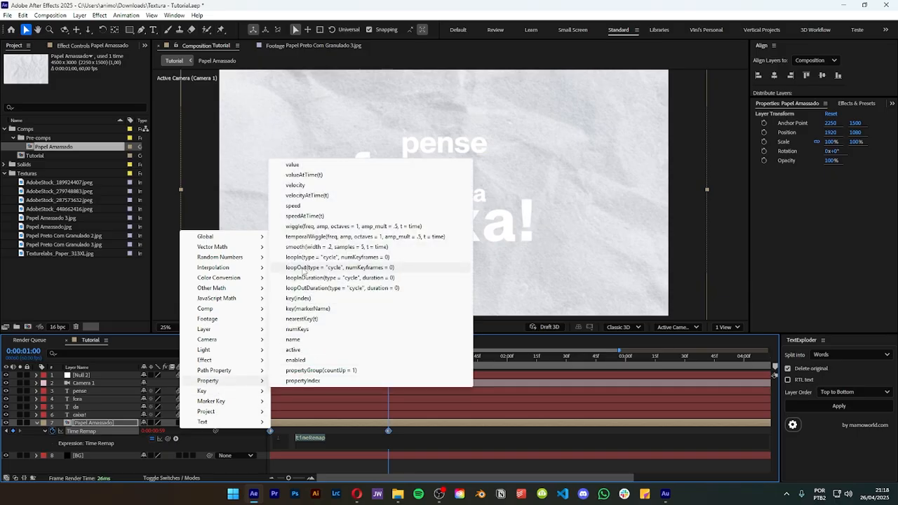
click(303, 269)
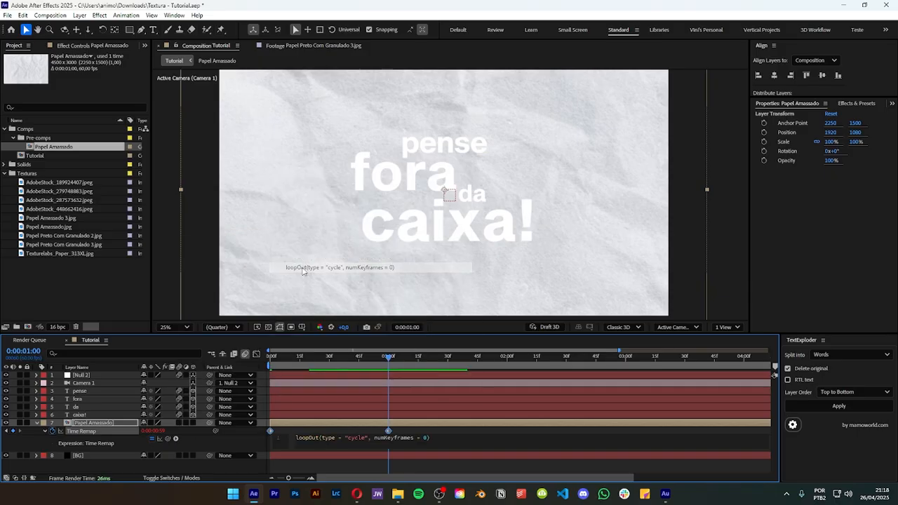
click(273, 442)
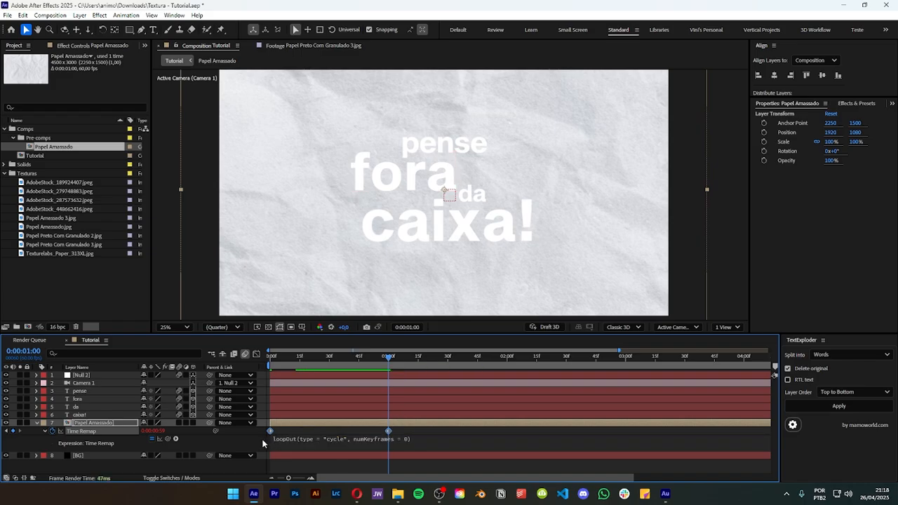
click(260, 444)
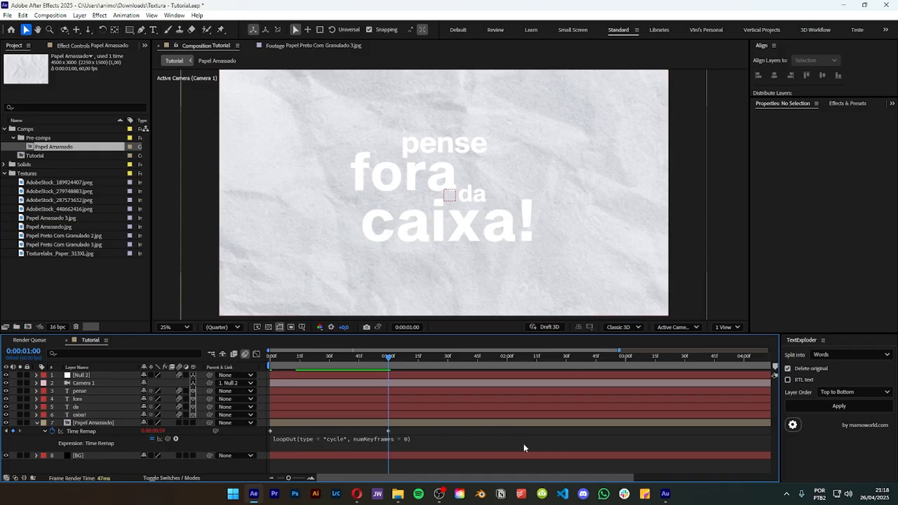
click(36, 423)
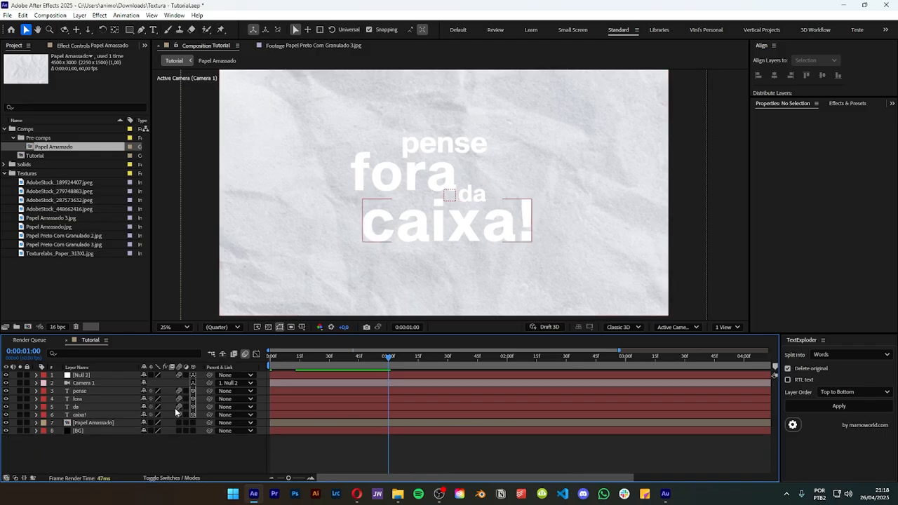
key(comma)
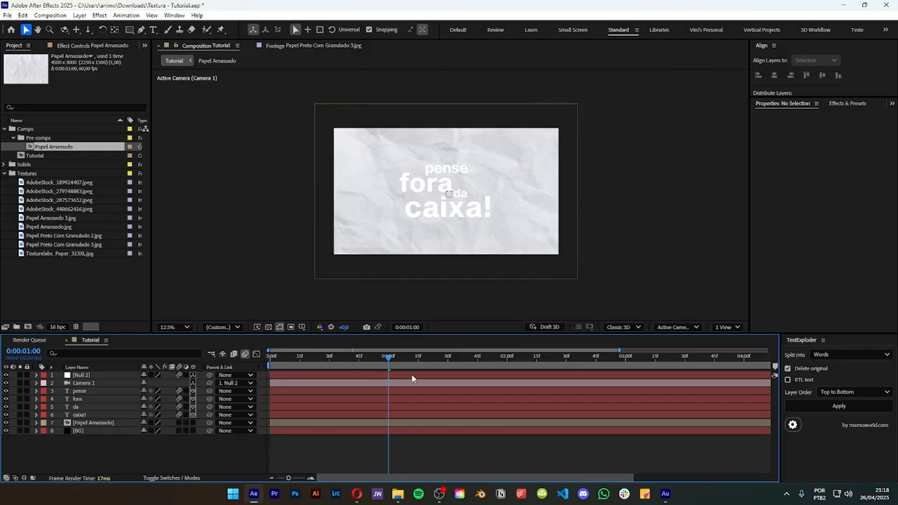
Return the Tutorial composition to 0:00:00:00 and set the preview magnification to Fit up to 100%.
drag(413, 357, 264, 370)
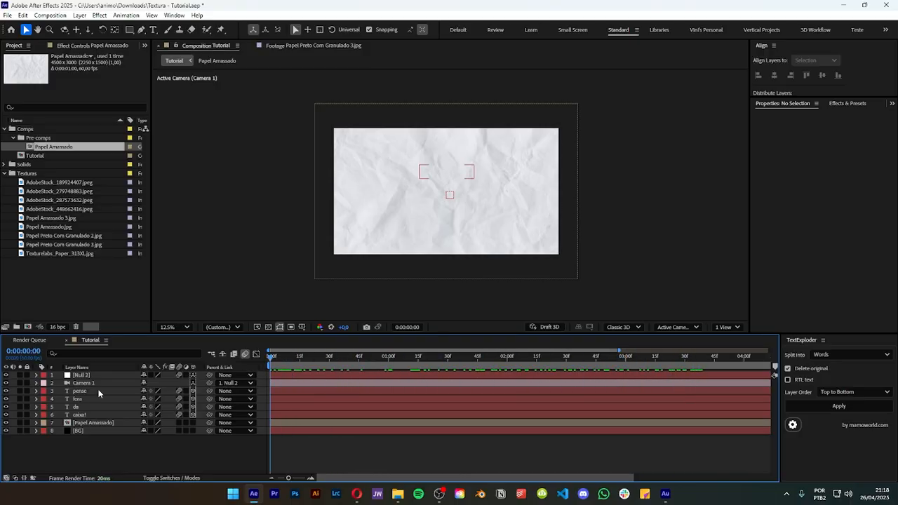
click(184, 328)
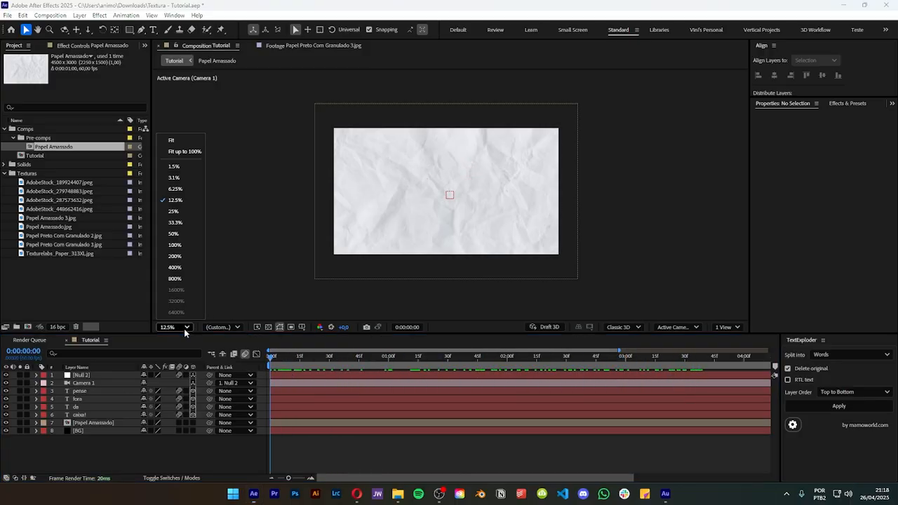
click(186, 152)
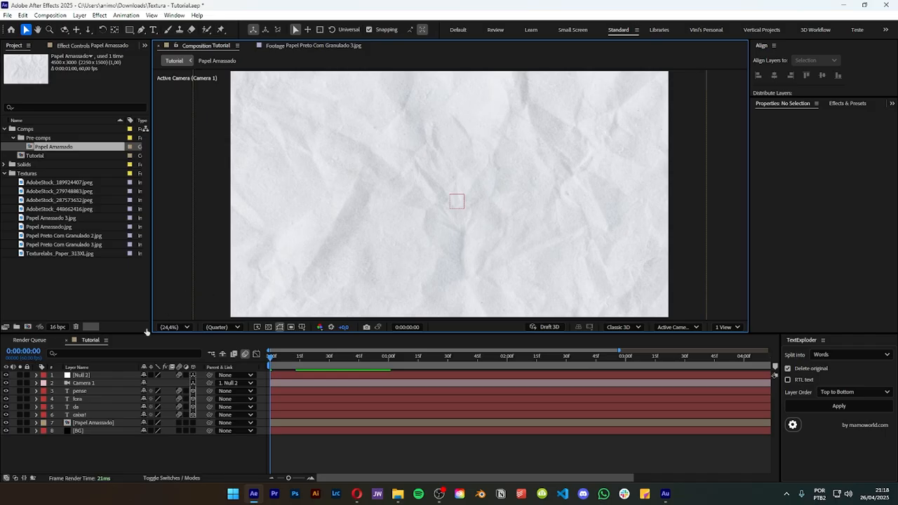
click(101, 423)
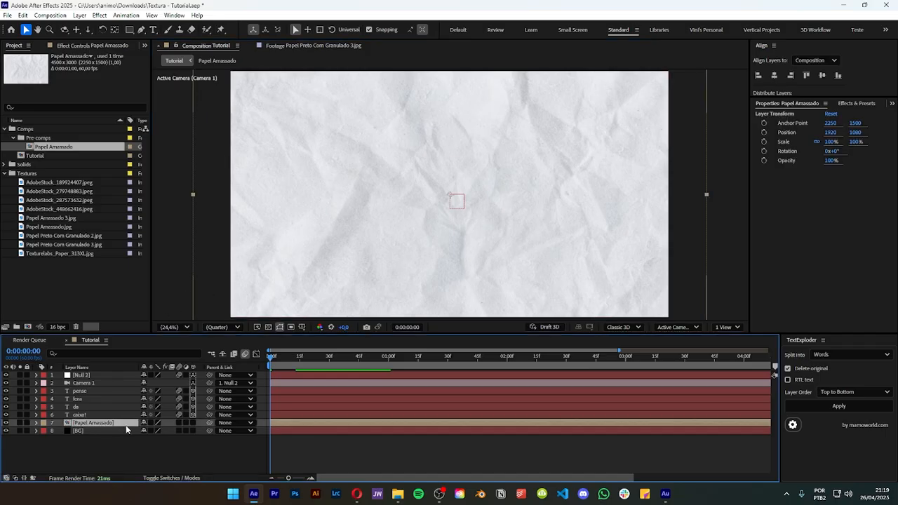
click(222, 445)
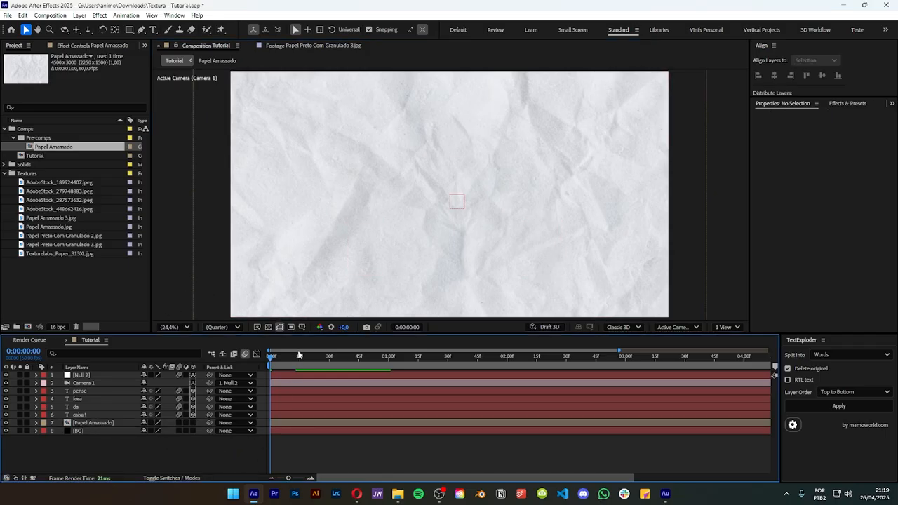
drag(301, 357, 225, 357)
Find the Tint effect, apply it to the Papel Amassado layer, and compare the paper with the effect off and on.
click(847, 106)
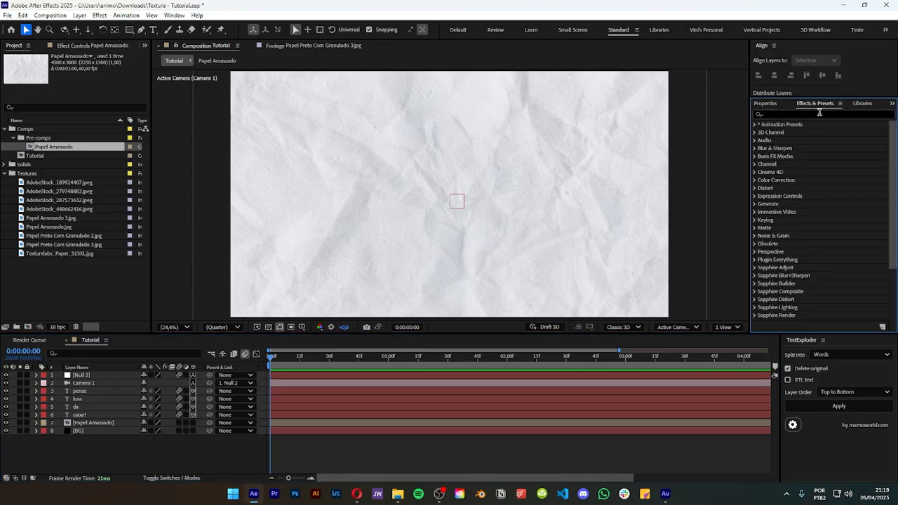
click(818, 113)
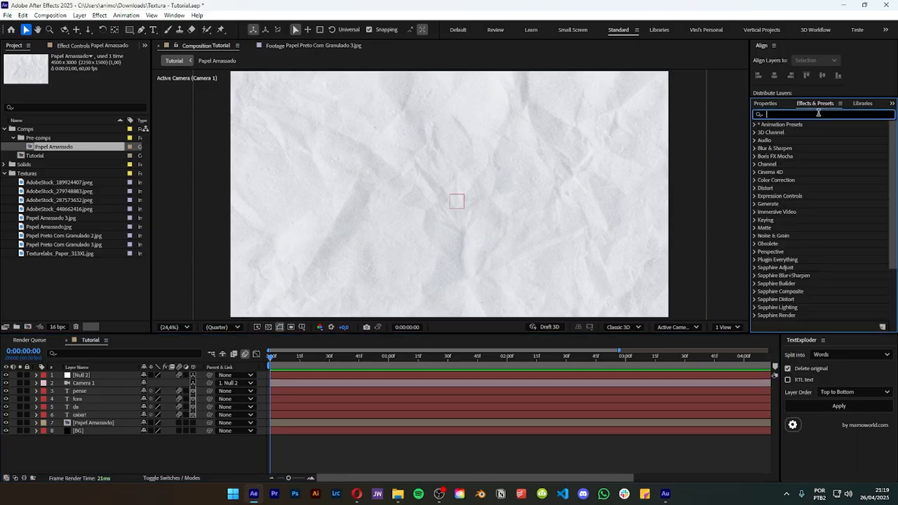
text(tint)
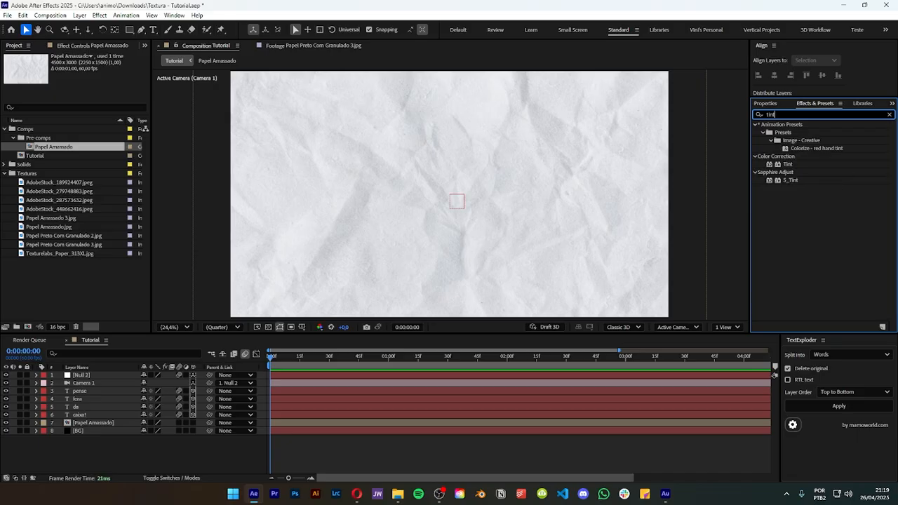
click(789, 165)
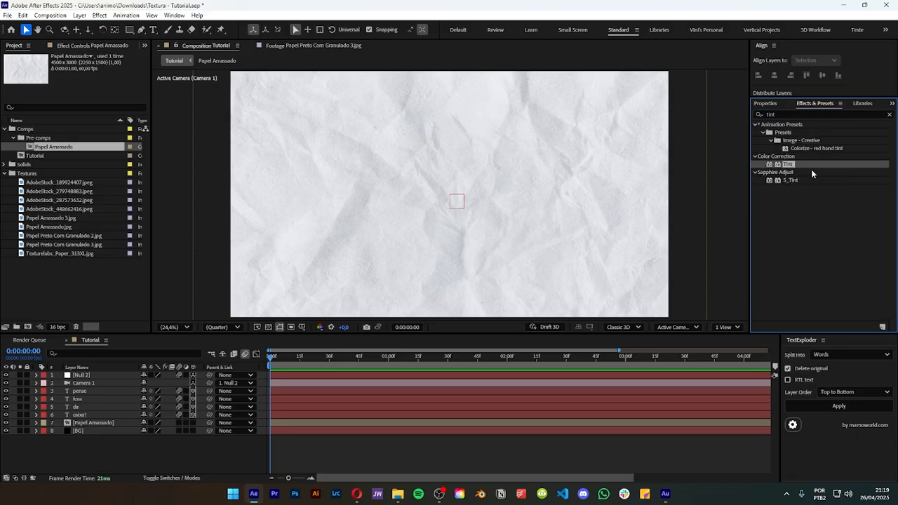
drag(789, 167, 102, 425)
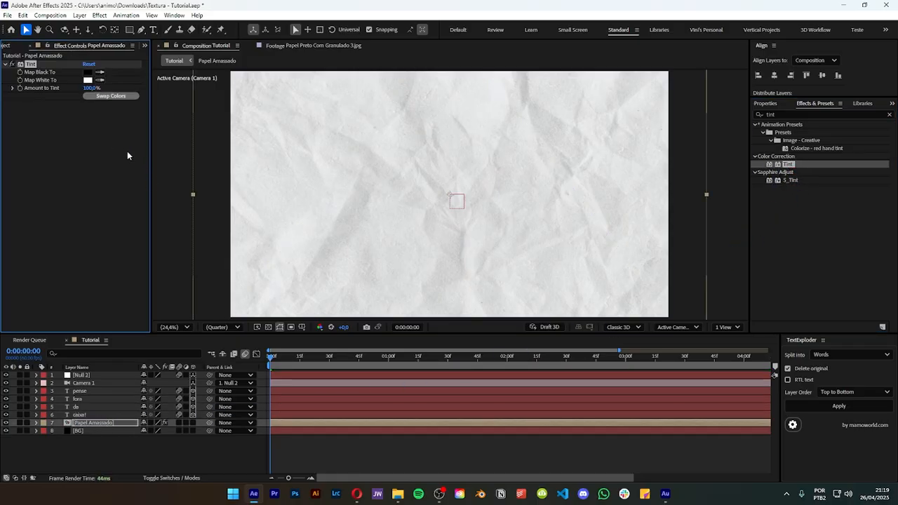
click(11, 64)
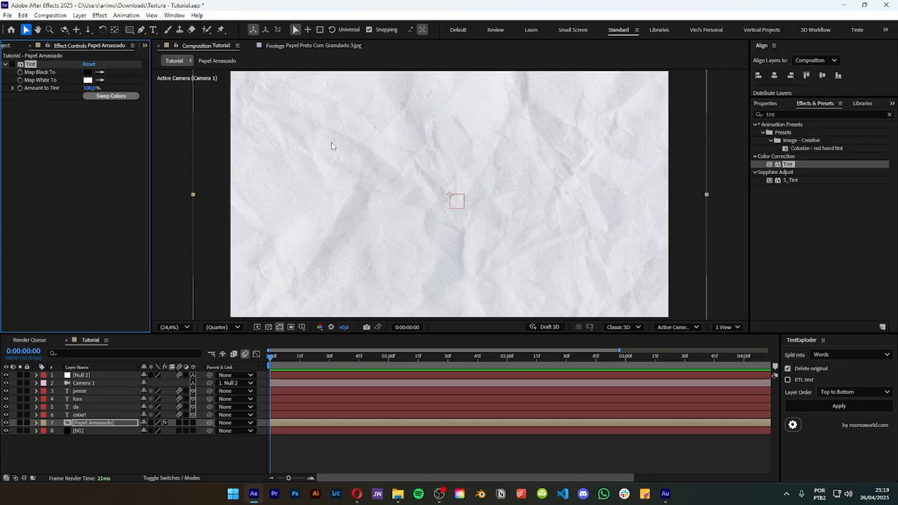
click(11, 63)
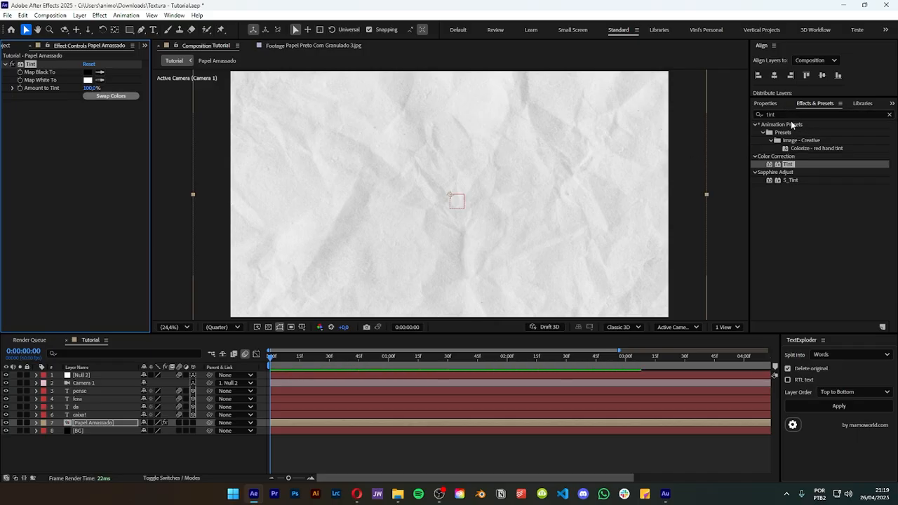
Apply the Invert effect to the Papel Amassado layer and compare the result with Tint off and on.
click(772, 114)
text(Invert)
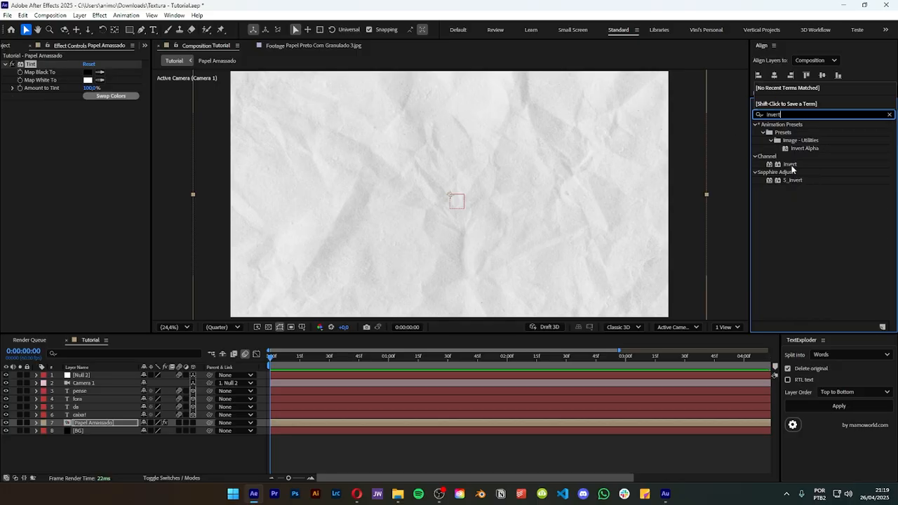
key(Return)
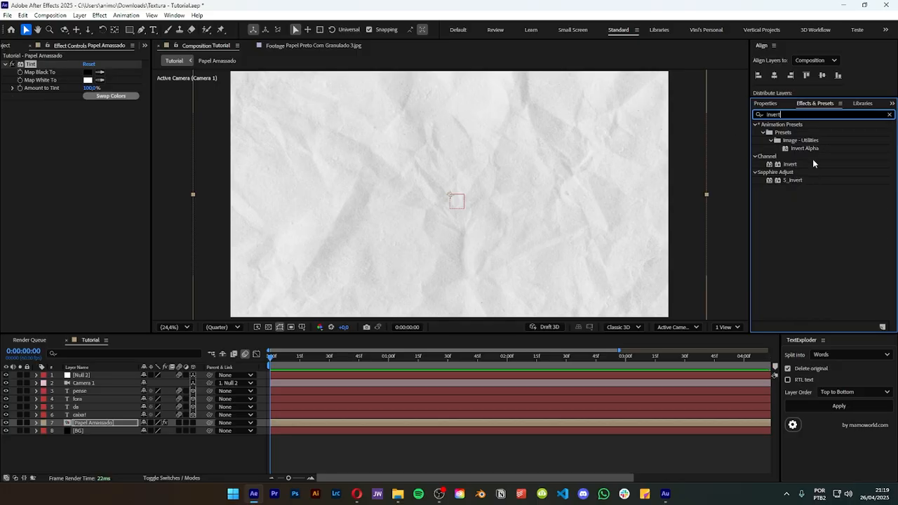
drag(795, 165, 90, 424)
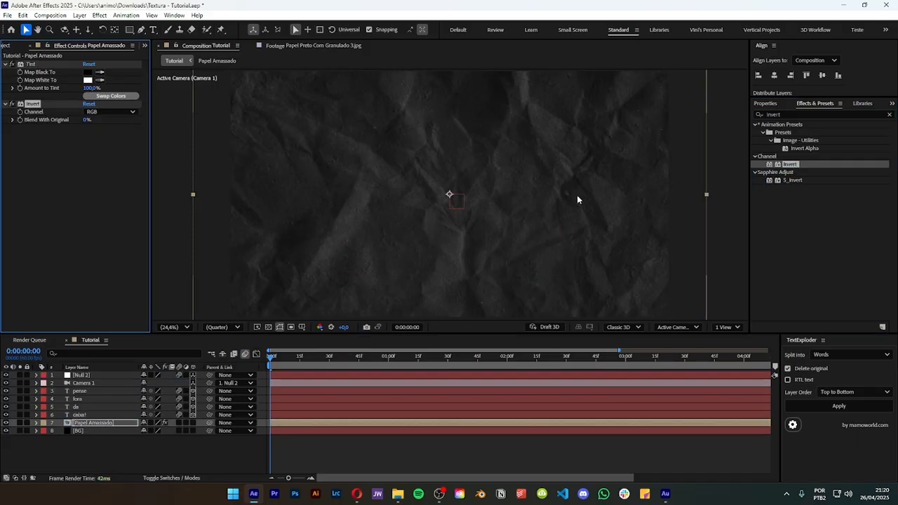
click(12, 64)
click(12, 64)
click(88, 224)
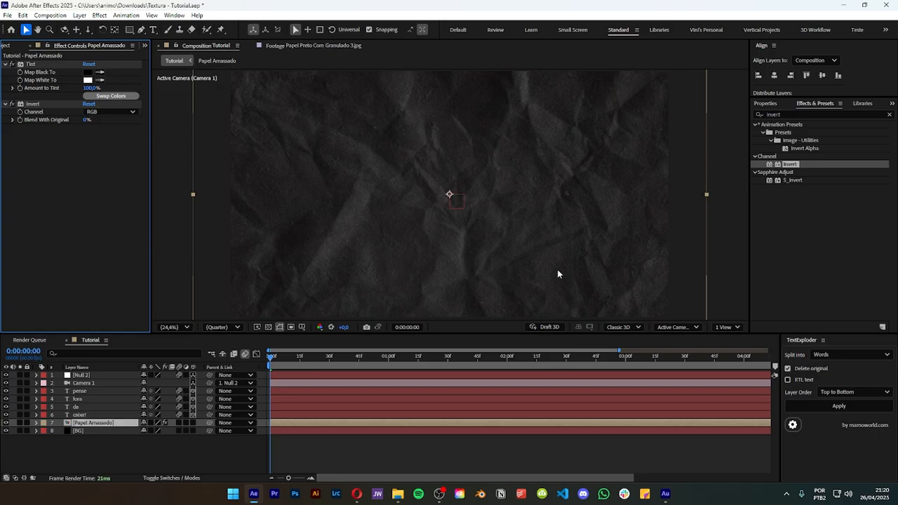
Set the Papel Amassado layer's opacity to 70% and collapse its properties.
click(146, 465)
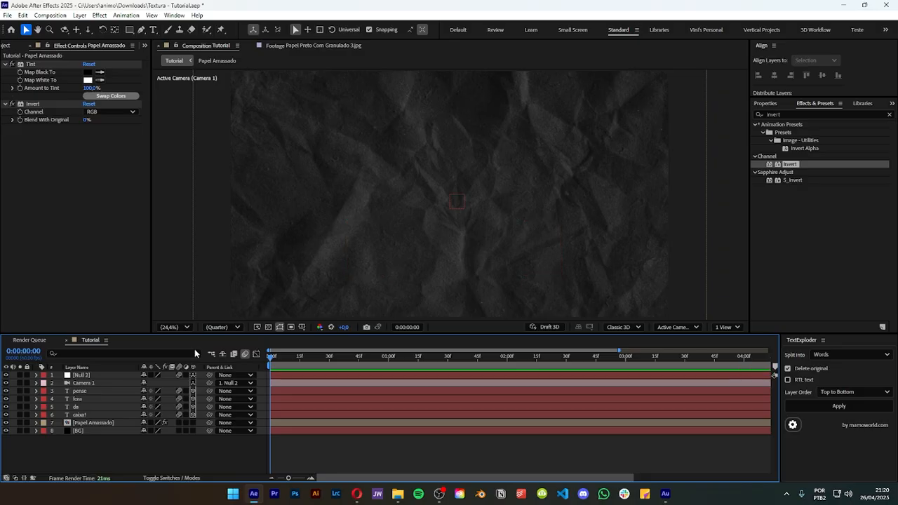
click(98, 424)
key(t)
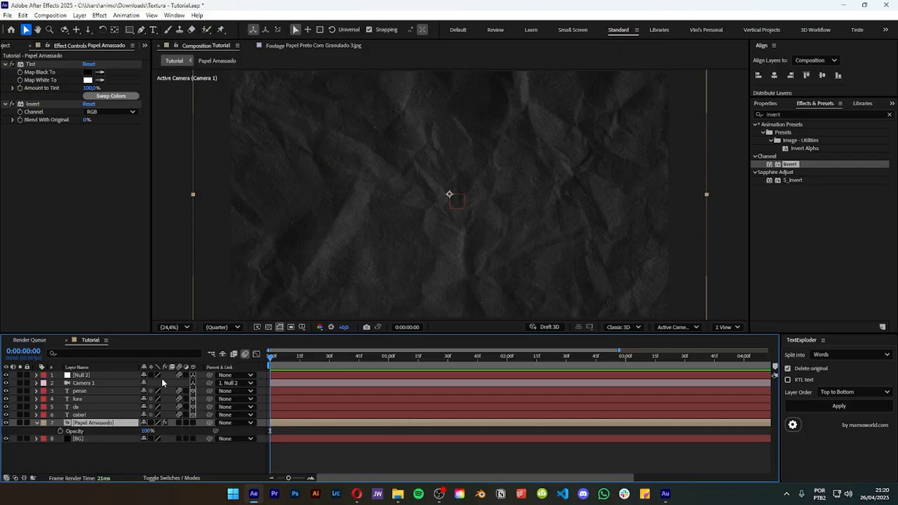
click(148, 431)
text(70)
key(Return)
click(122, 455)
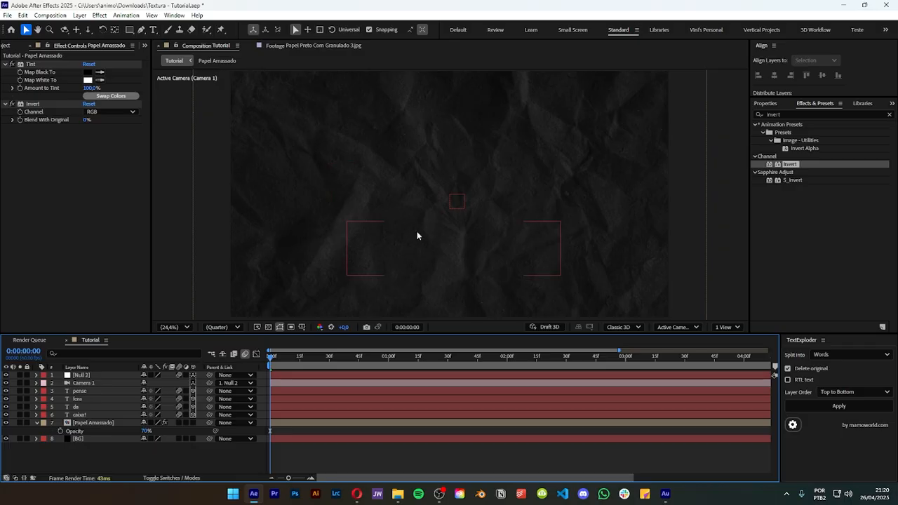
click(37, 423)
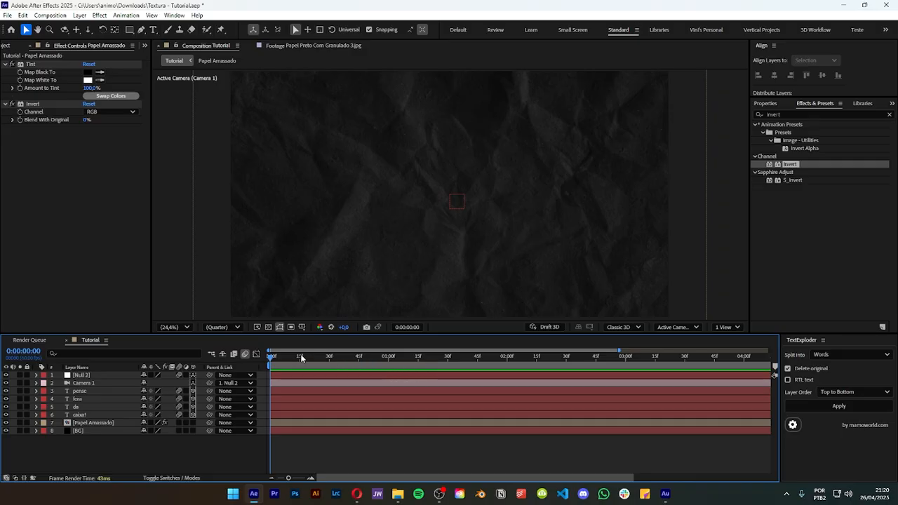
At 0:00:02:39, duplicate the Papel Amassado layer, send the copy below the BG layer, and hide it.
drag(281, 358, 583, 386)
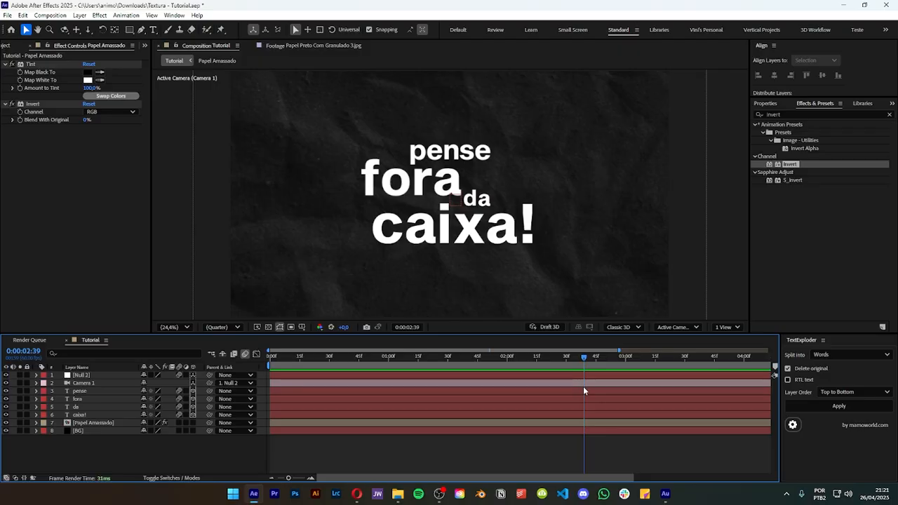
click(83, 430)
click(101, 423)
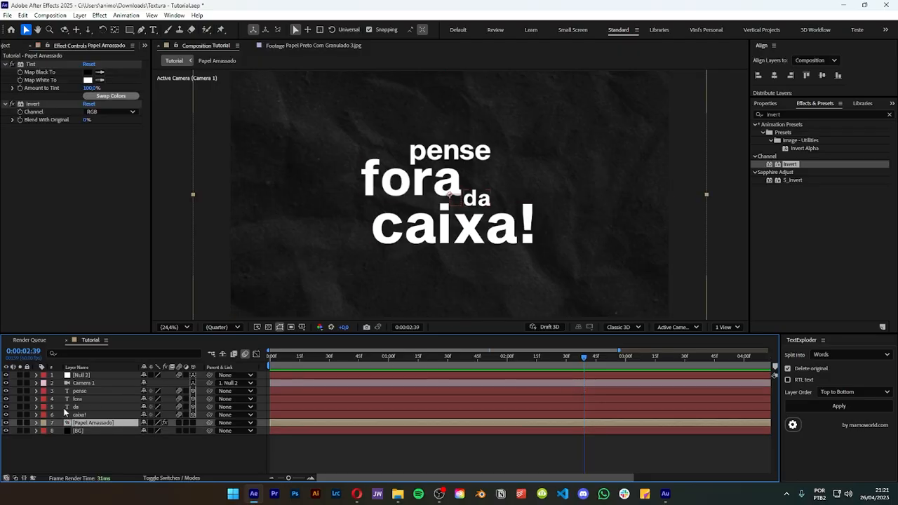
key(ctrl+d)
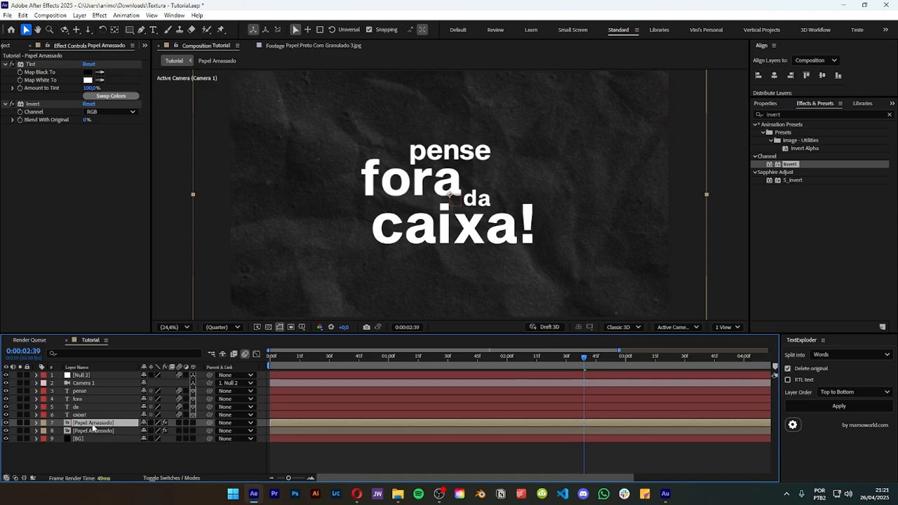
key(ctrl+shift+bracketleft)
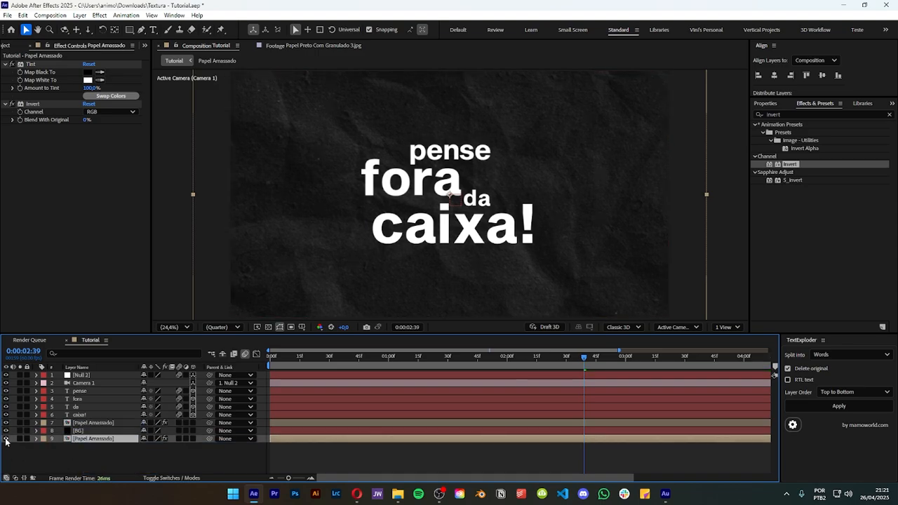
click(5, 439)
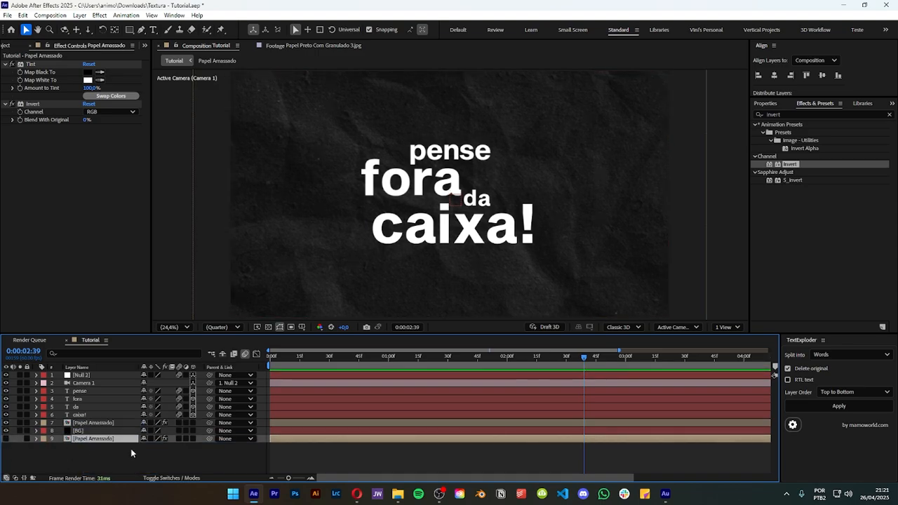
Rename the hidden Papel Amassado copy as TEXTURA and deselect it.
key(Return)
text(TEX)
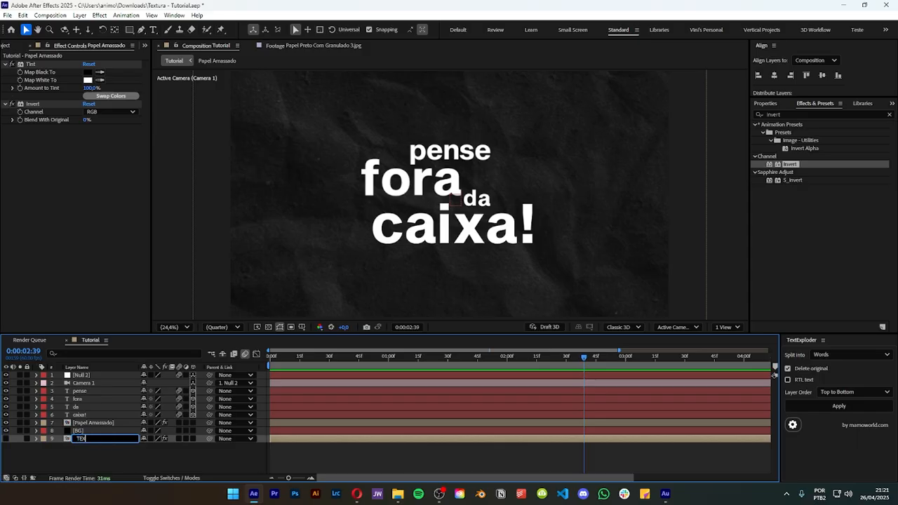
text(TURA)
key(Return)
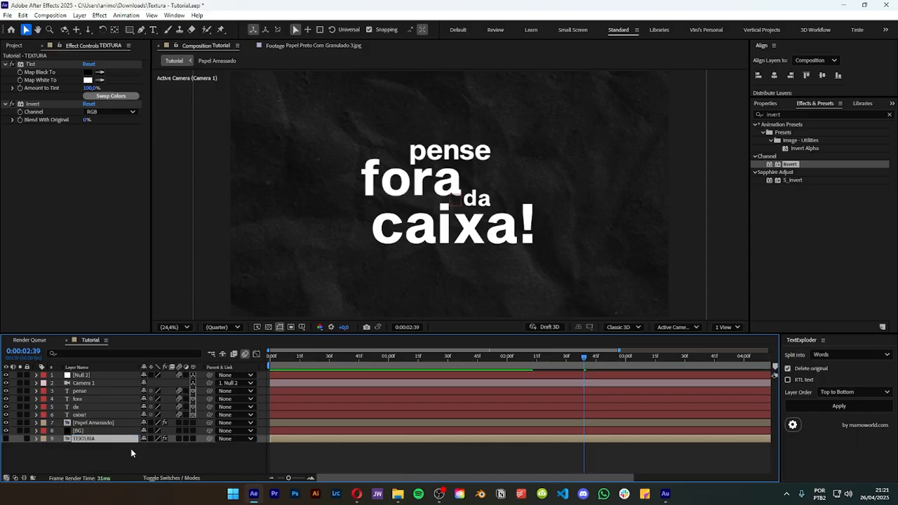
click(106, 451)
Raise the TEXTURA layer's opacity, collapse its properties, and leave it deselected.
click(100, 440)
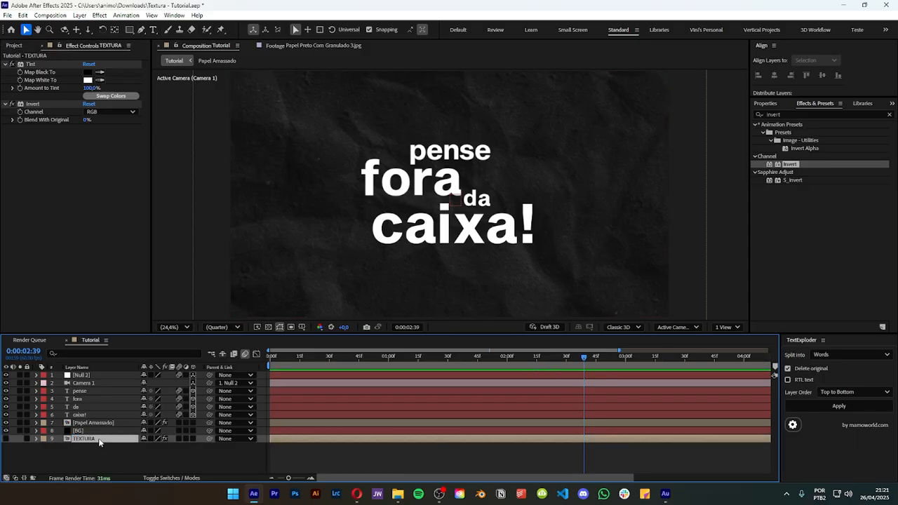
key(t)
drag(145, 447, 248, 457)
click(174, 464)
click(36, 439)
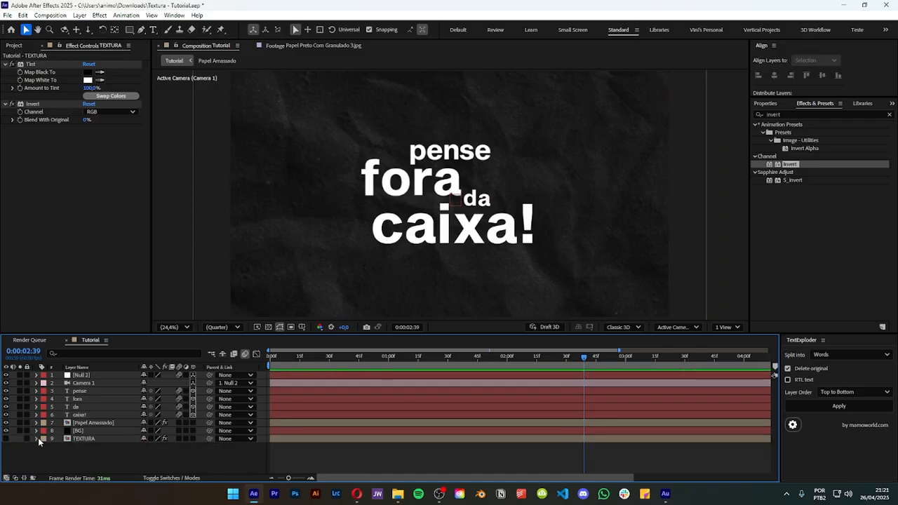
click(101, 439)
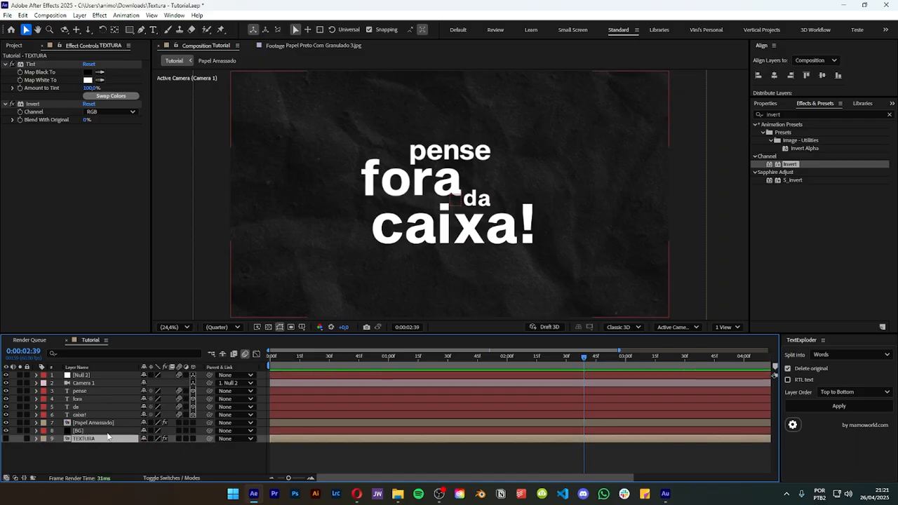
click(158, 457)
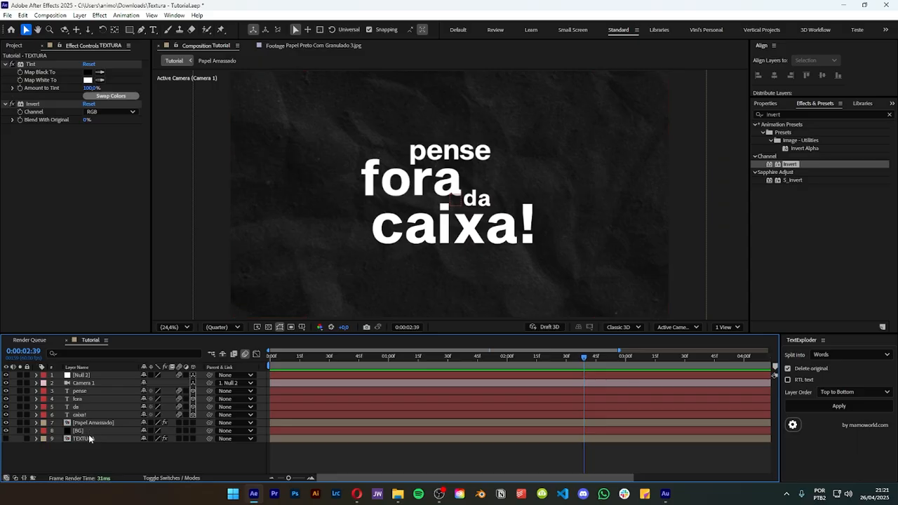
Add the Curves effect to the TEXTURA layer below Invert, then deselect the layer.
click(87, 438)
click(798, 114)
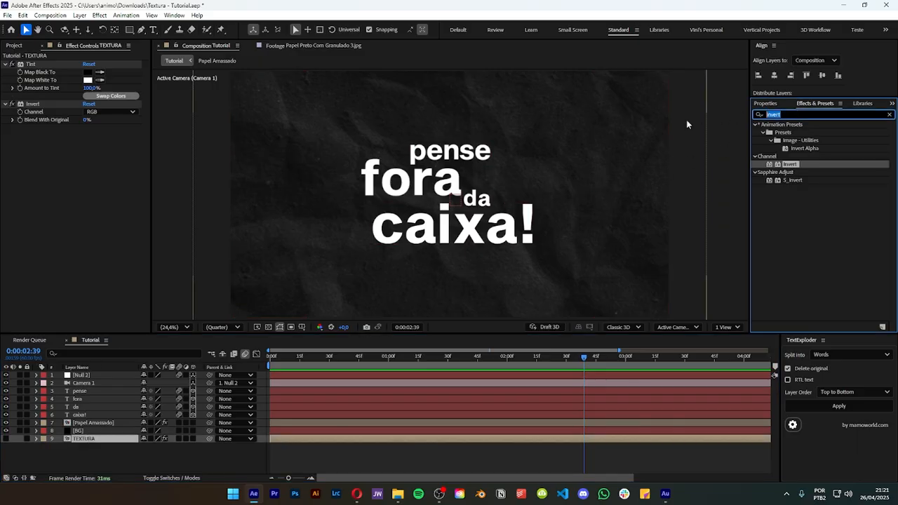
text(curves)
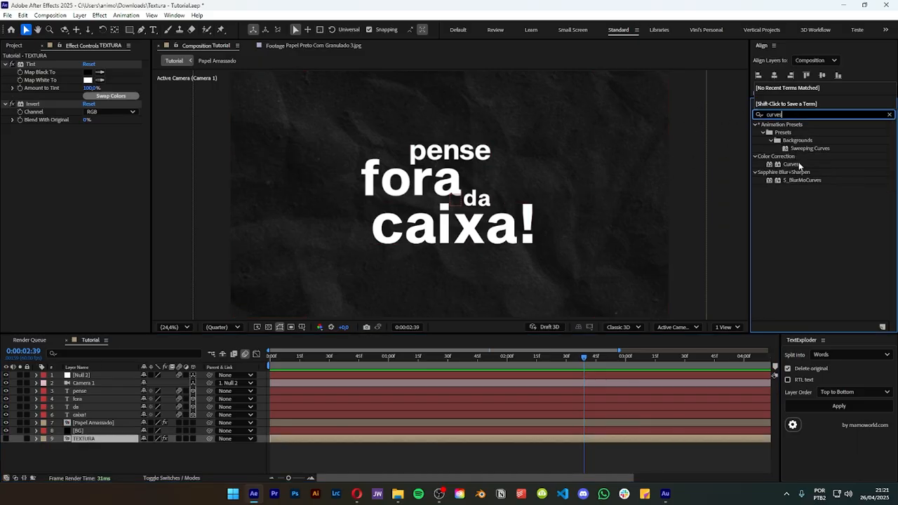
drag(791, 163, 81, 206)
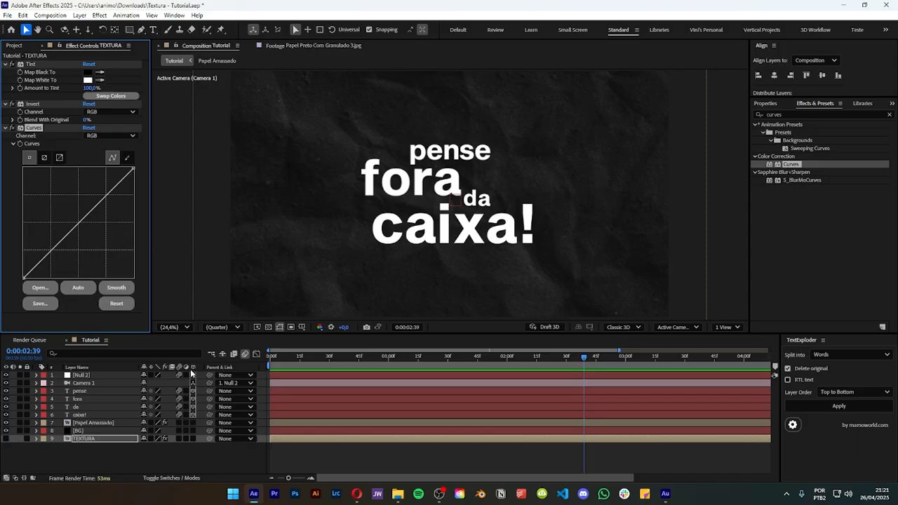
click(144, 448)
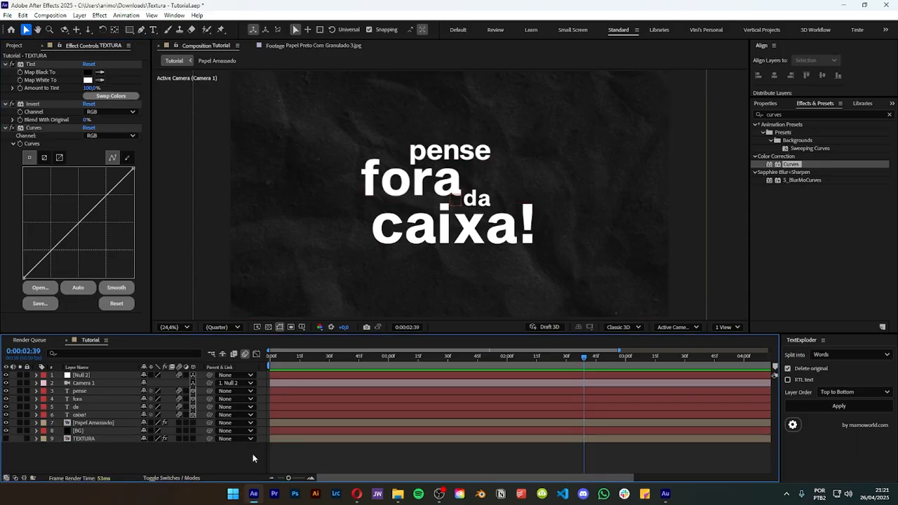
Show the layer modes columns in the timeline and set TEXTURA as the track matte of the pense layer.
click(171, 478)
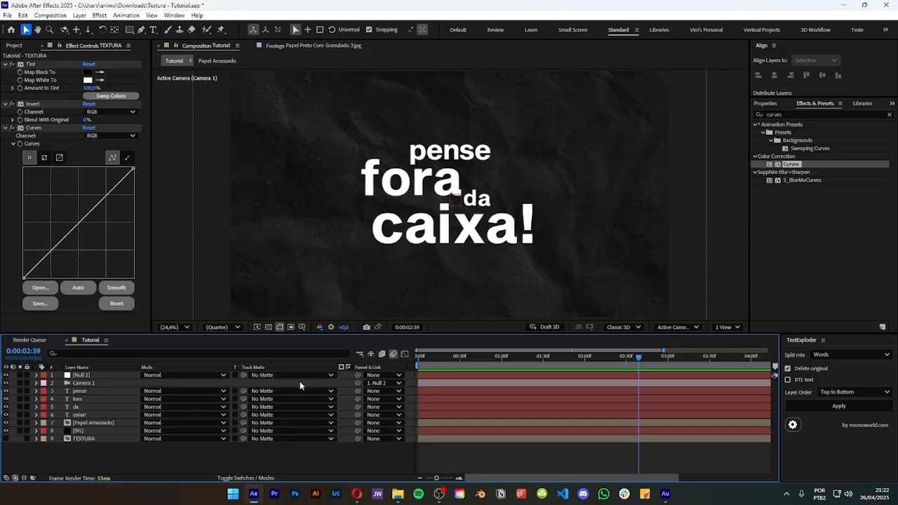
click(96, 391)
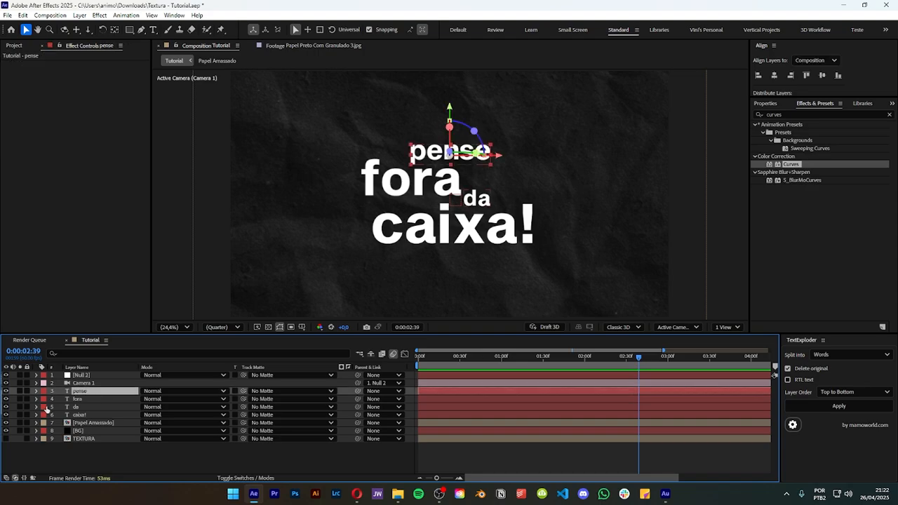
click(270, 393)
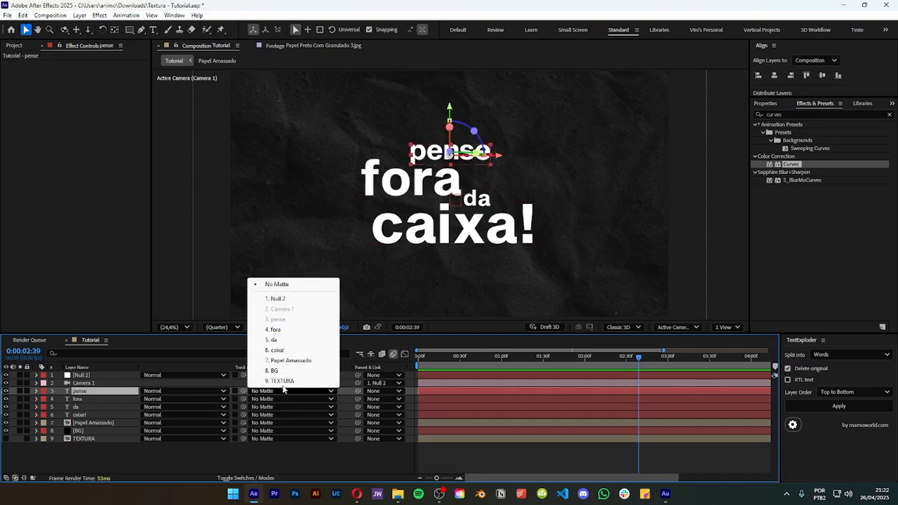
click(283, 381)
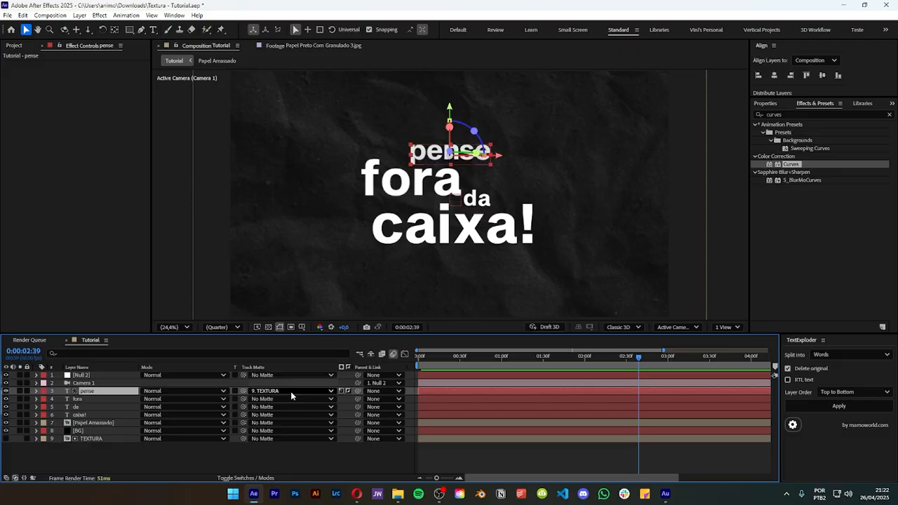
Switch the pense layer's track matte from alpha to luma and invert it.
click(347, 391)
click(341, 391)
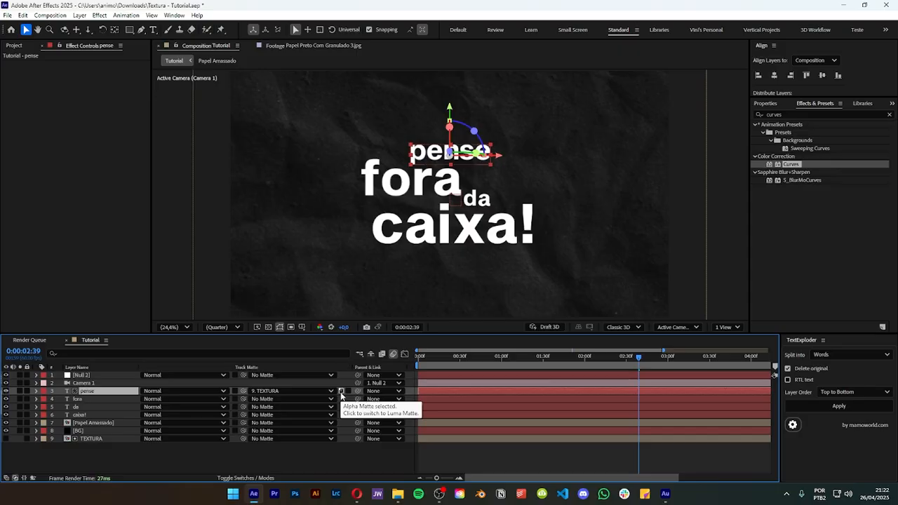
click(341, 392)
click(317, 457)
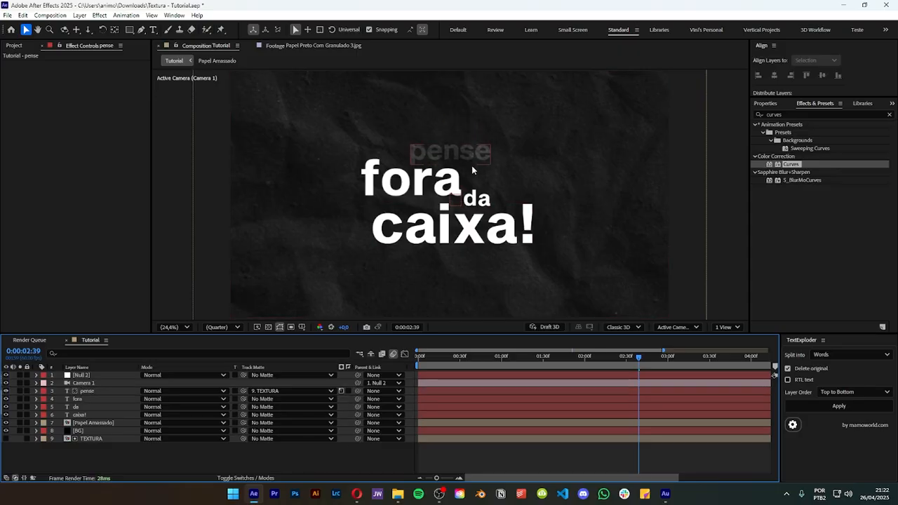
scroll(494, 181, up, 3)
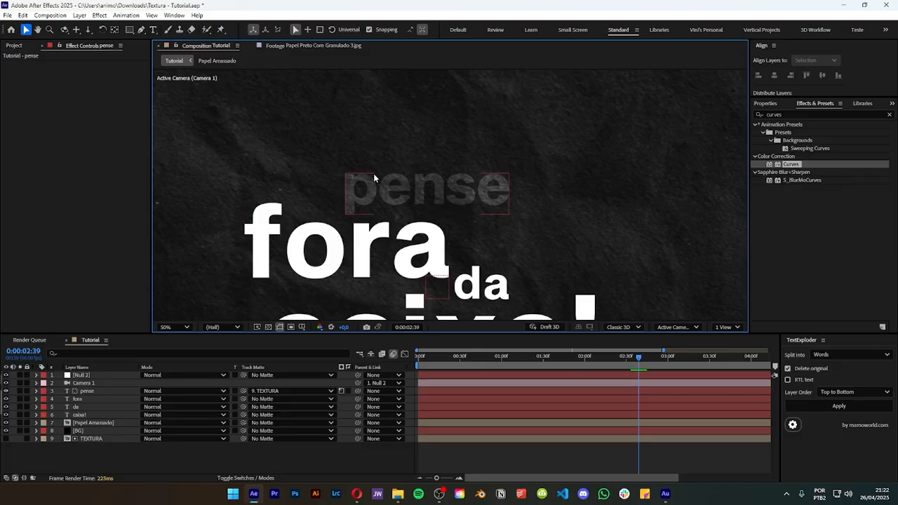
click(349, 391)
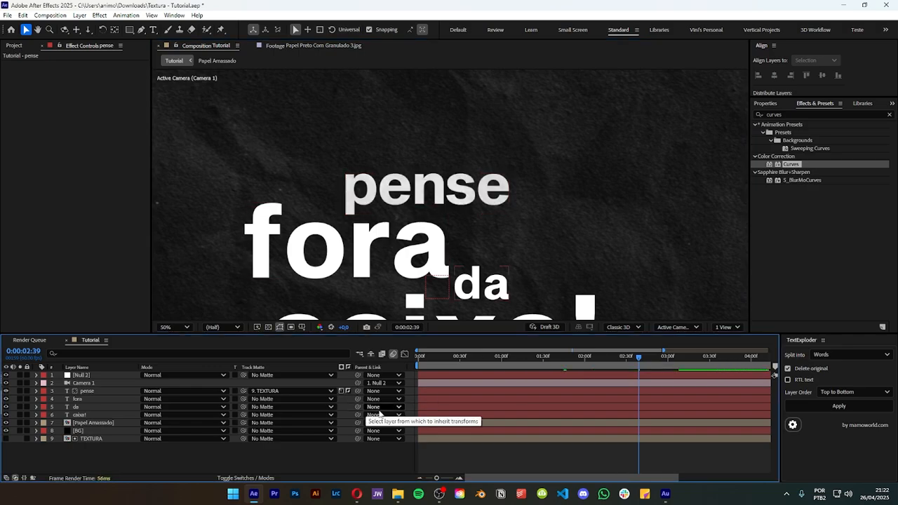
click(501, 227)
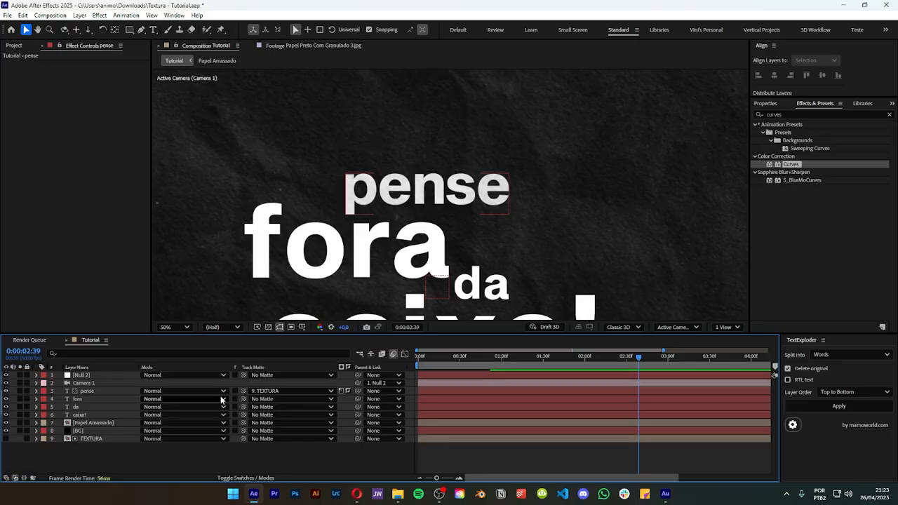
Steepen the TEXTURA layer's Curves by moving both endpoints inward and adding a point along the upper edge, then deselect the layer.
click(92, 439)
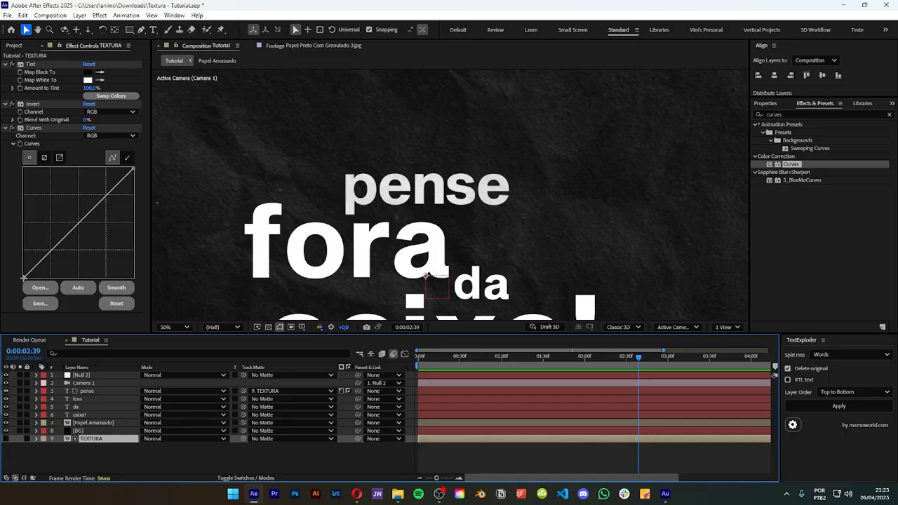
drag(24, 278, 37, 280)
drag(132, 170, 55, 167)
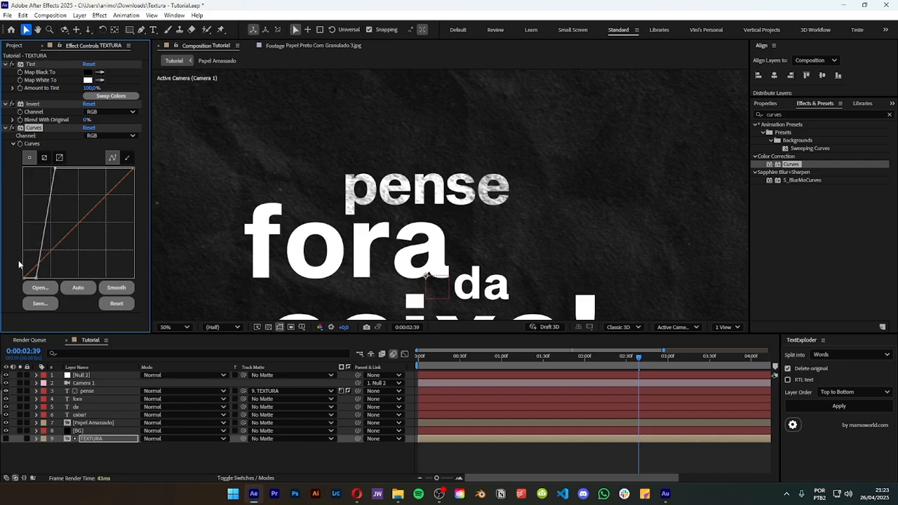
drag(33, 275, 35, 278)
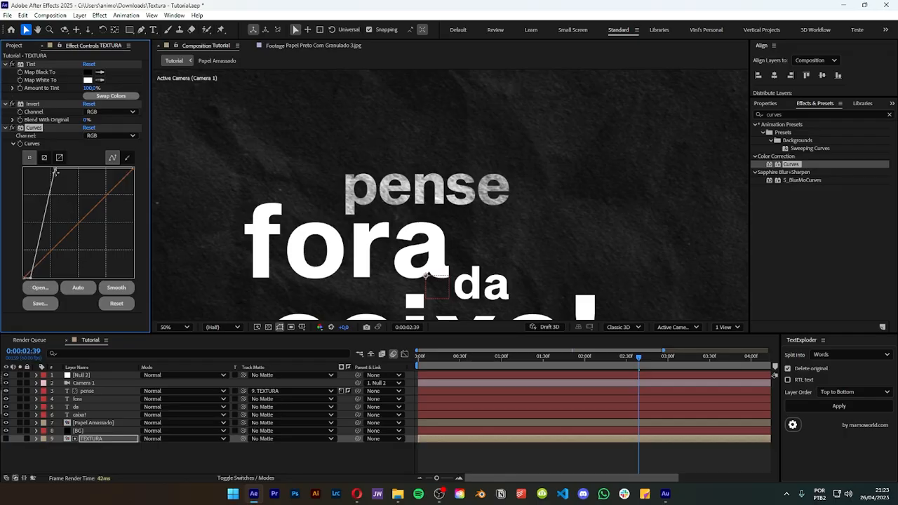
drag(55, 172, 75, 171)
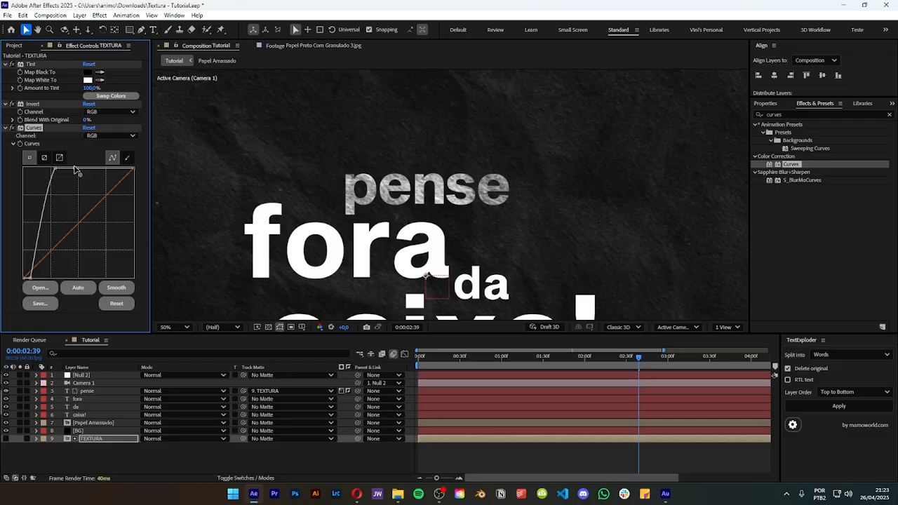
click(120, 466)
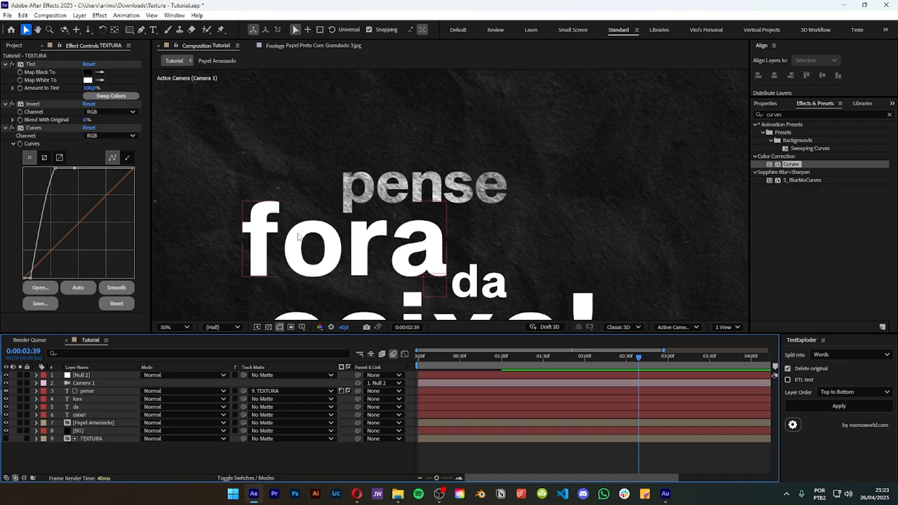
Set TEXTURA as the inverted luma track matte of the fora, da and caixa! layers, then deselect them.
click(99, 399)
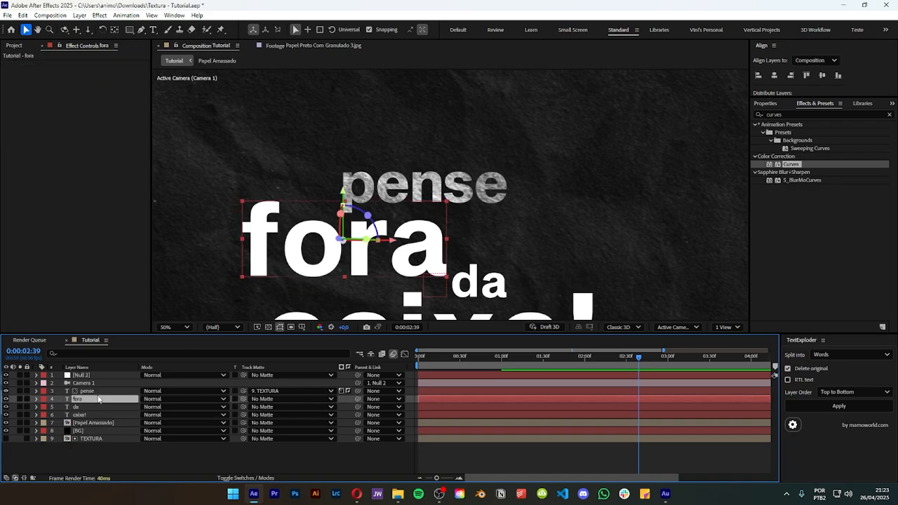
shift+click(98, 415)
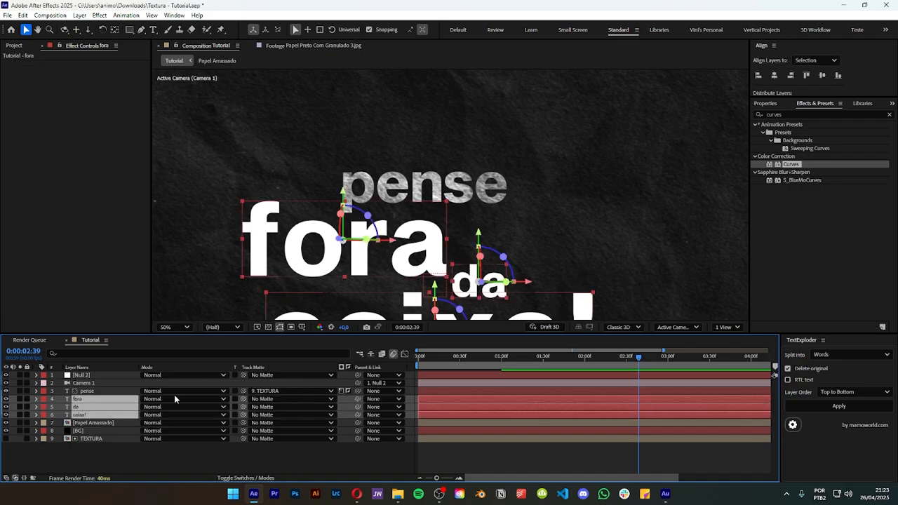
click(263, 402)
click(277, 390)
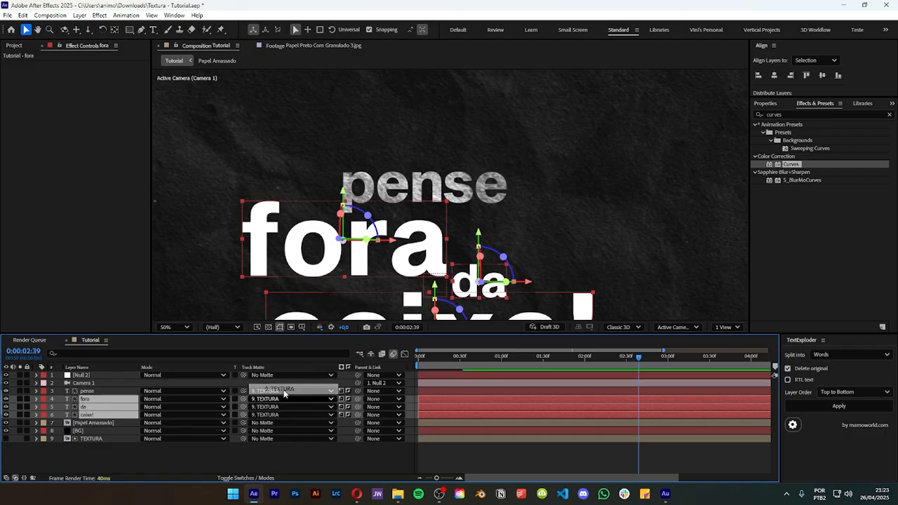
key(ctrl+shift+a)
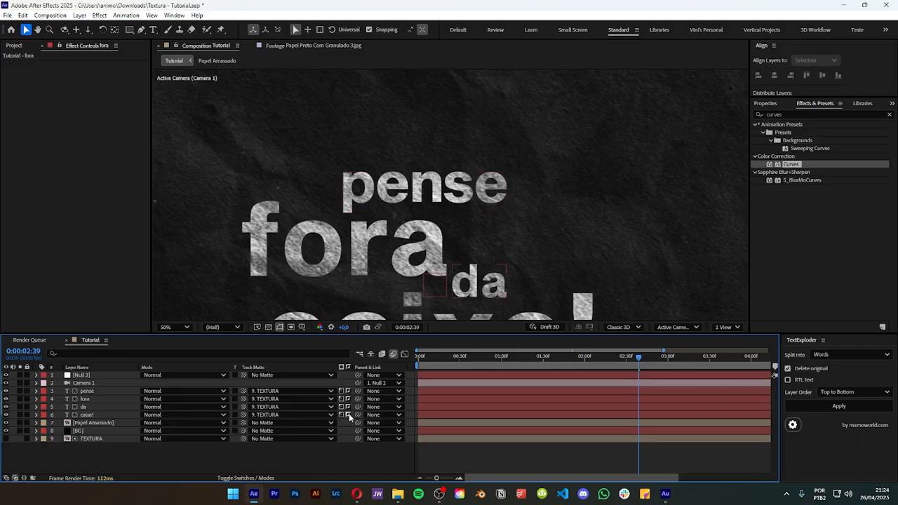
At 0:00:03:17, apply the Displacement Map effect to the pense layer.
scroll(371, 284, down, 2)
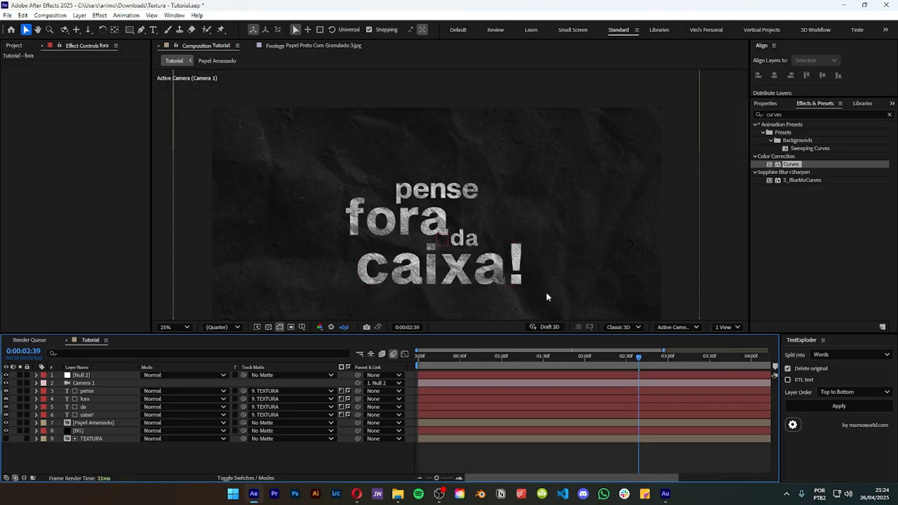
drag(553, 274, 530, 256)
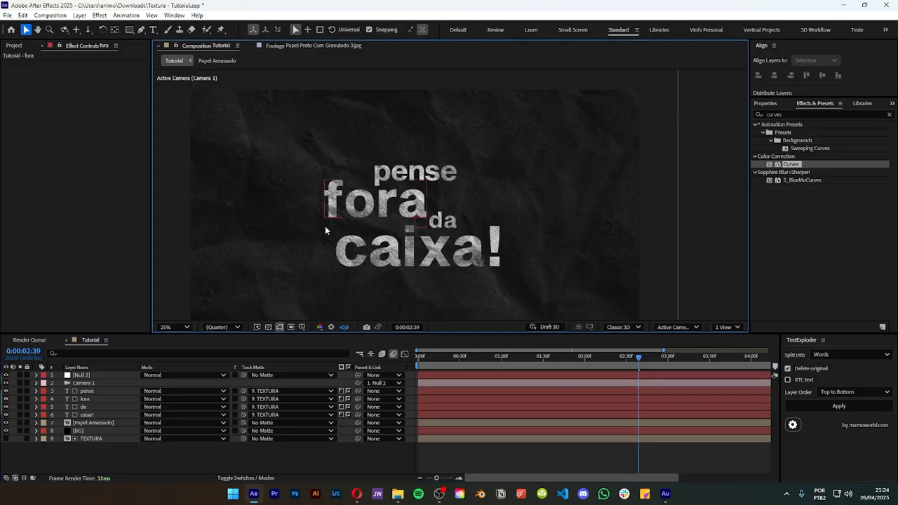
drag(449, 356, 692, 364)
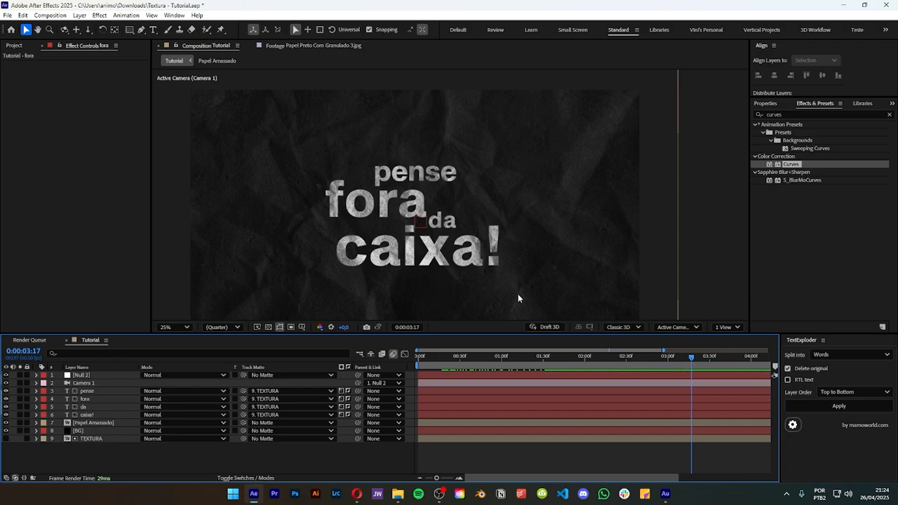
click(774, 115)
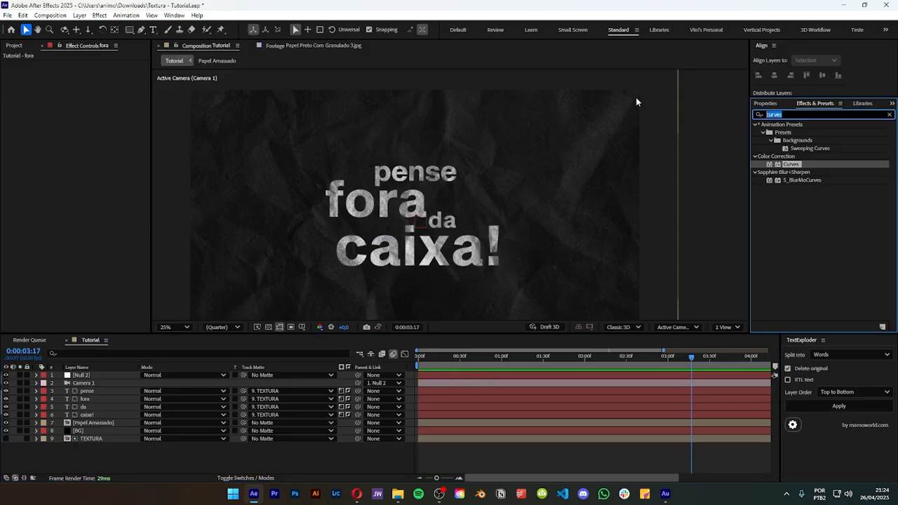
text(displacement)
drag(802, 132, 87, 394)
key(period)
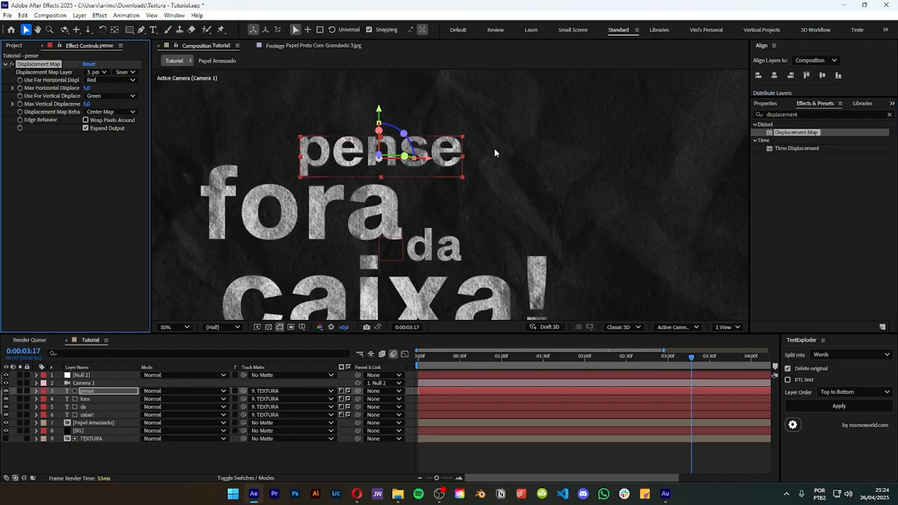
Use TEXTURA with Effects & Masks as the displacement map layer for pense.
click(97, 72)
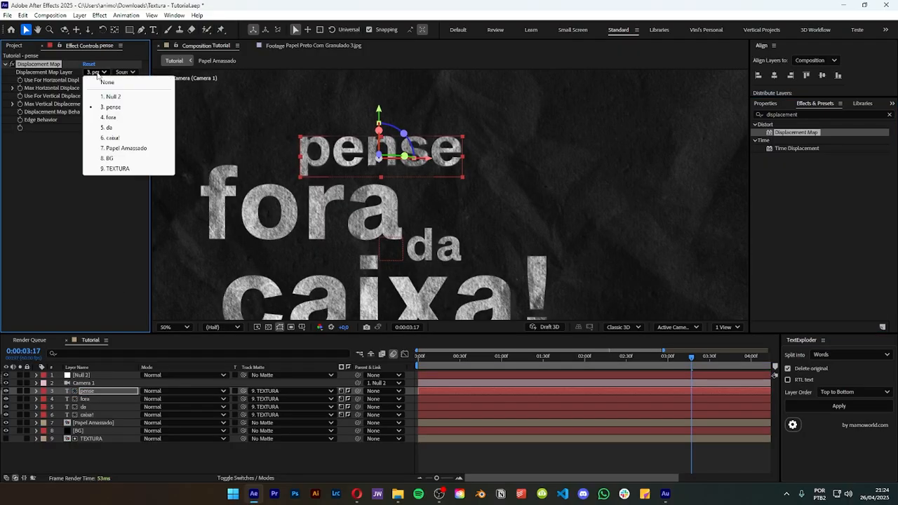
click(116, 169)
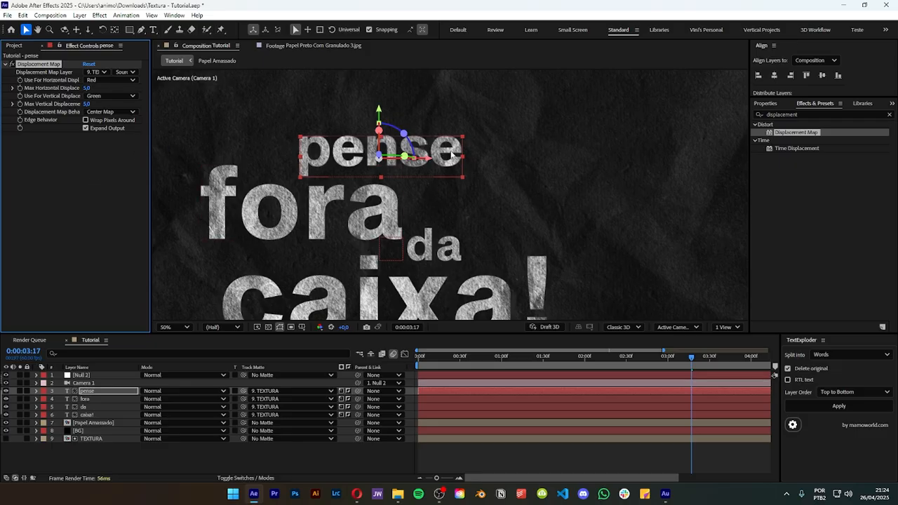
click(98, 72)
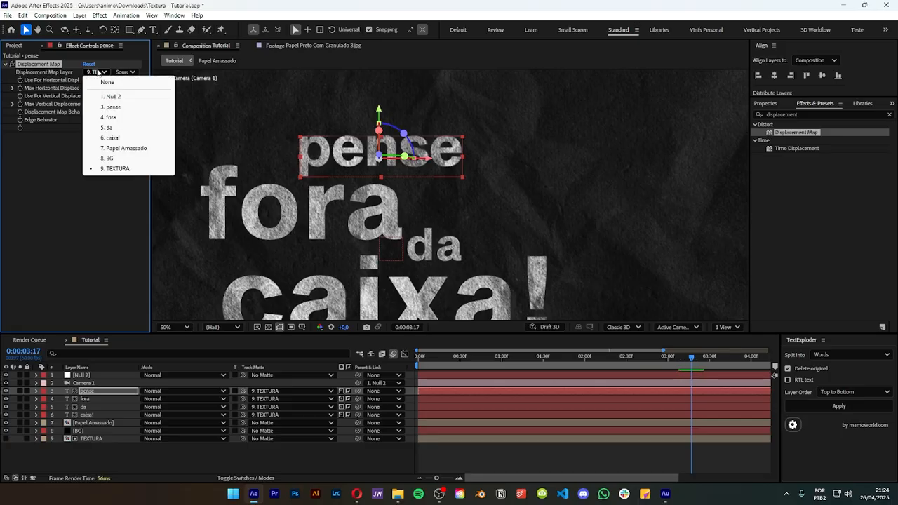
click(123, 170)
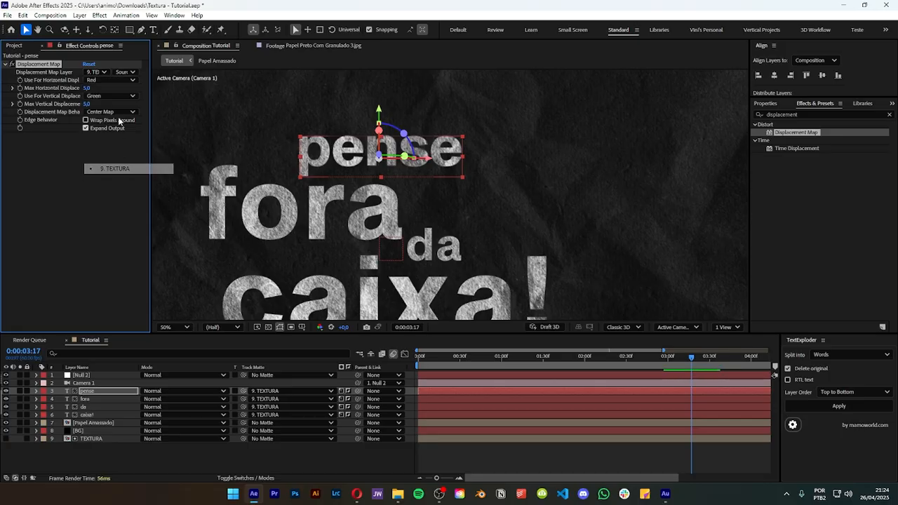
click(124, 72)
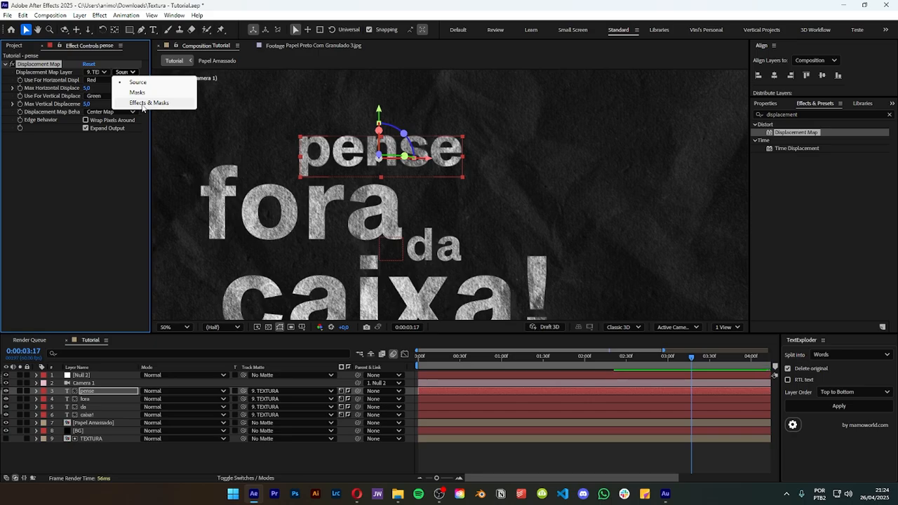
click(144, 105)
Set the pense layer's maximum horizontal and vertical displacement to 8, then deselect the layer.
drag(84, 88, 86, 90)
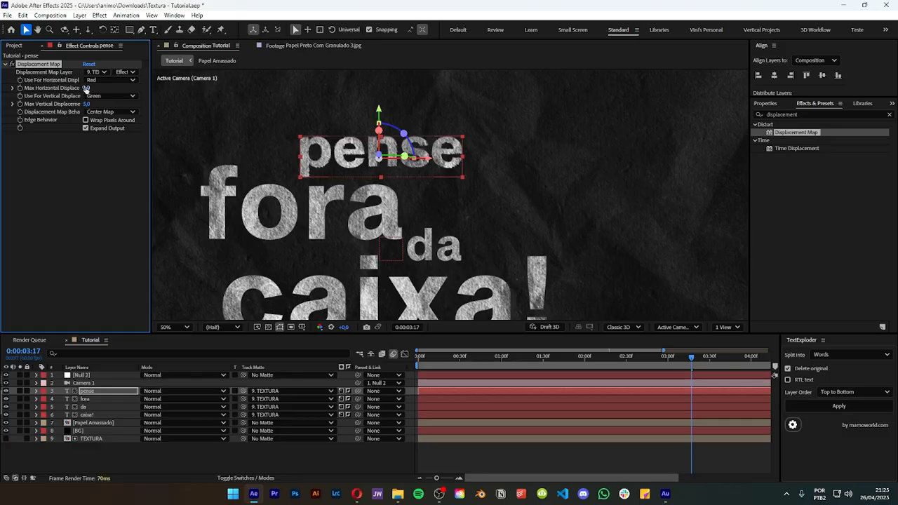
click(85, 88)
text(5)
click(89, 104)
text(8)
click(58, 194)
click(176, 456)
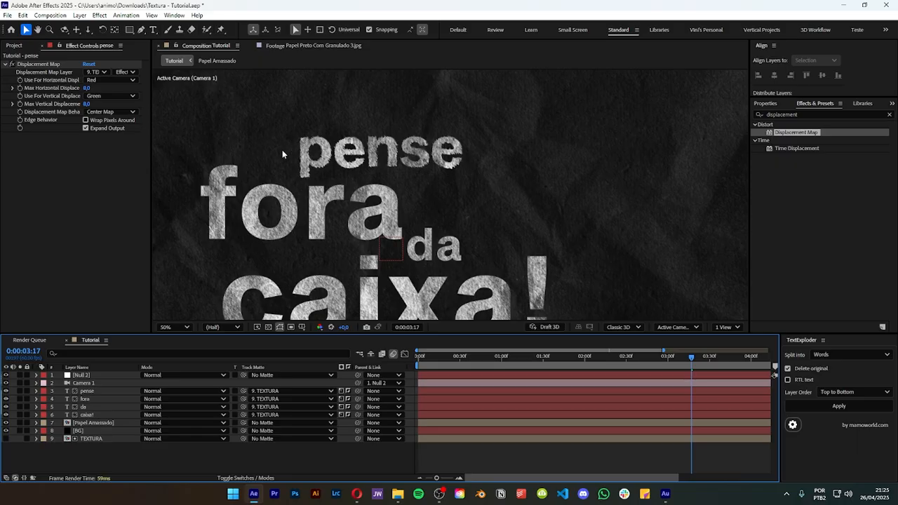
Copy the Displacement Map effect from pense to the fora, da and caixa! layers and save the project.
click(41, 65)
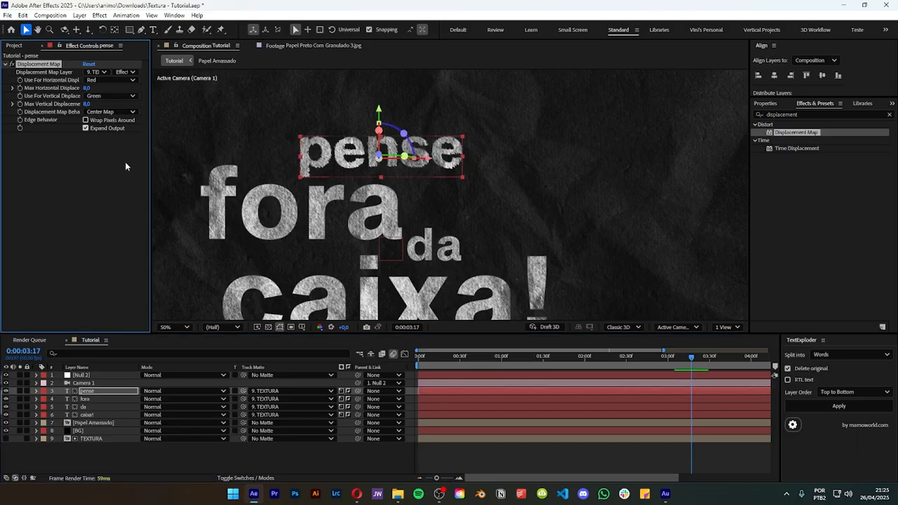
click(107, 399)
shift+click(103, 415)
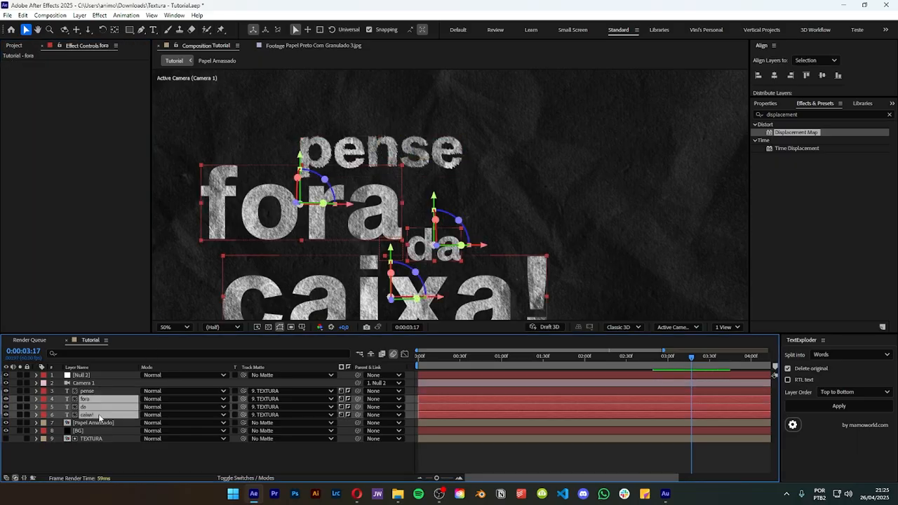
key(ctrl+v)
click(219, 451)
key(ctrl+s)
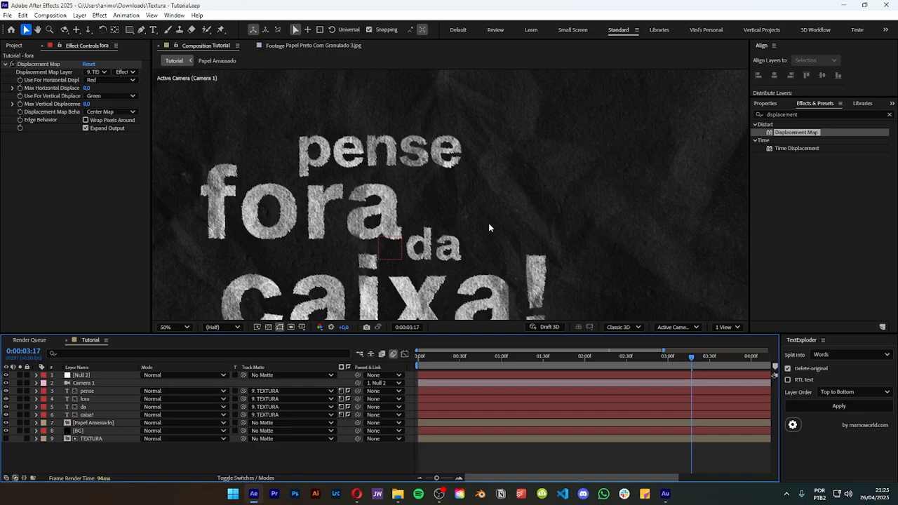
drag(491, 218, 516, 157)
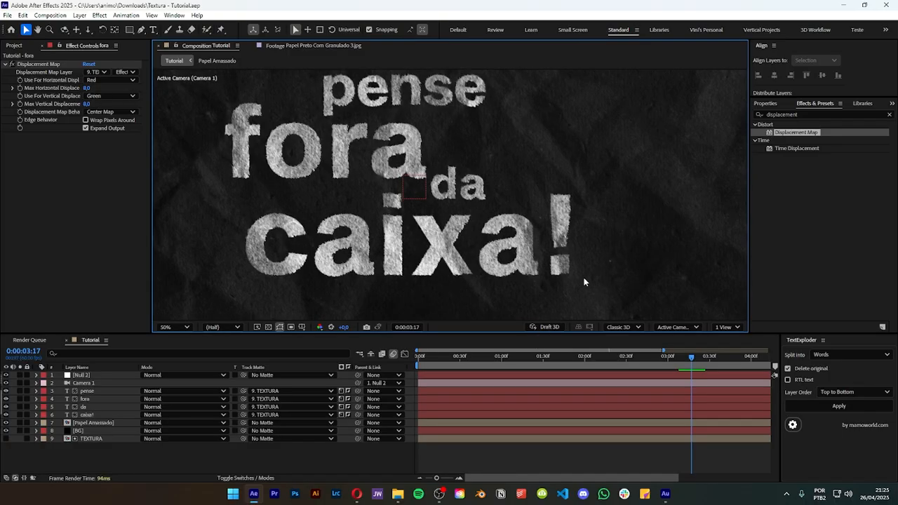
key(comma)
key(comma)
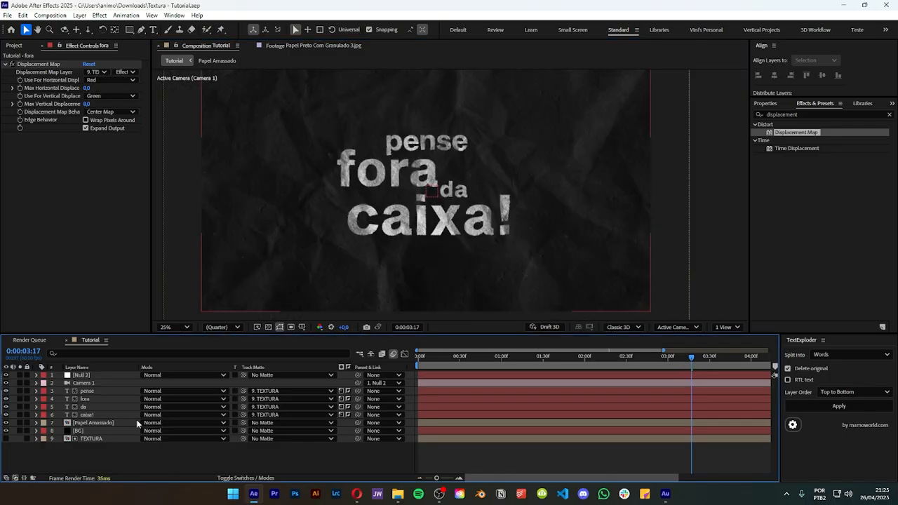
Turn on the 3D and motion blur switches for the Papel Amassado and TEXTURA layers and preview the animation from the start.
key(Home)
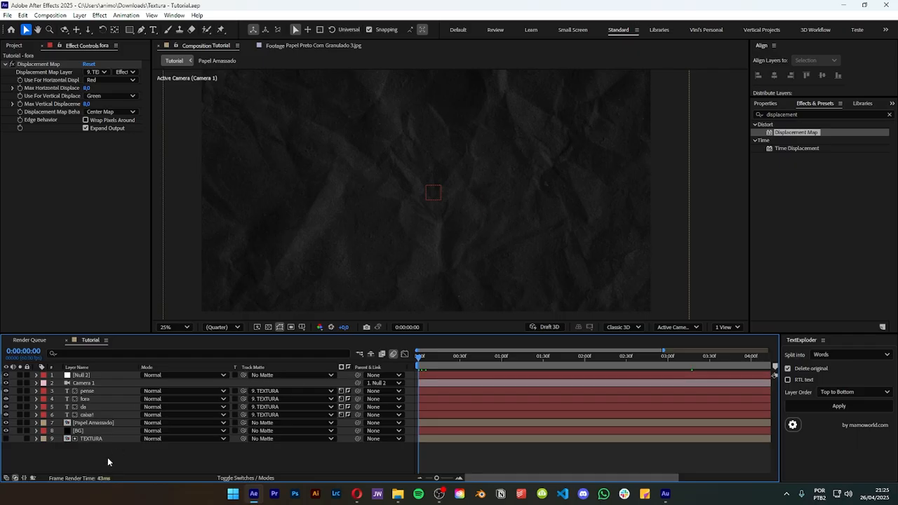
key(F4)
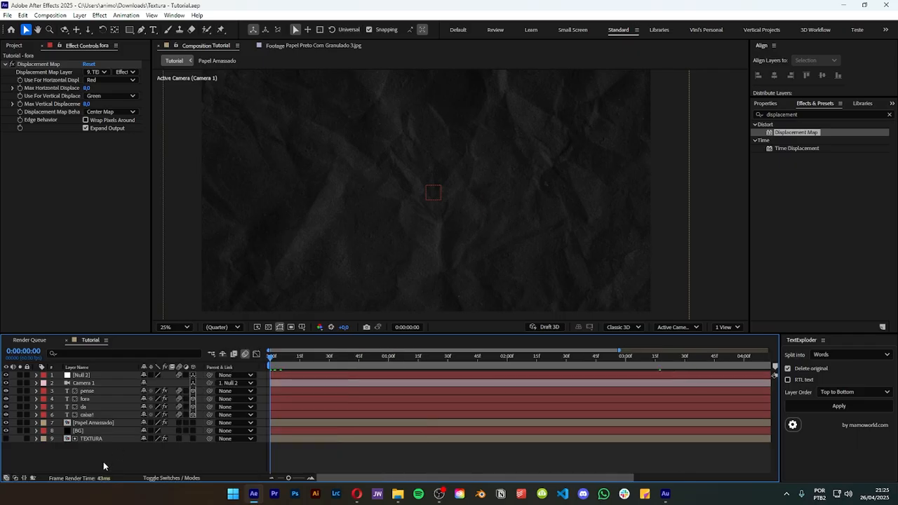
click(193, 422)
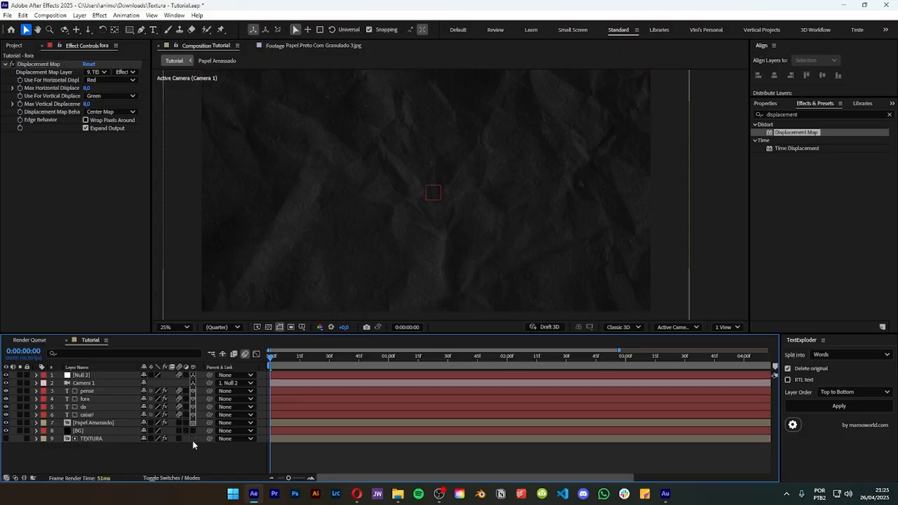
click(192, 439)
click(179, 439)
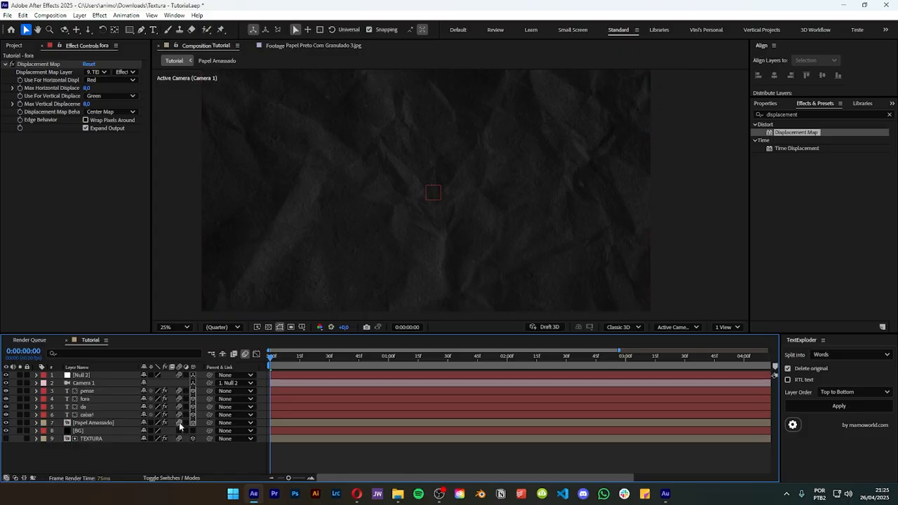
click(179, 422)
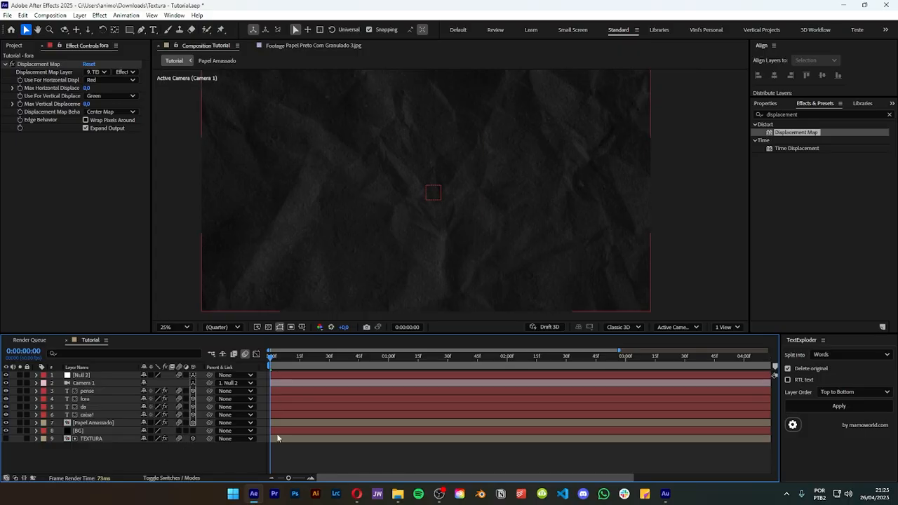
key(space)
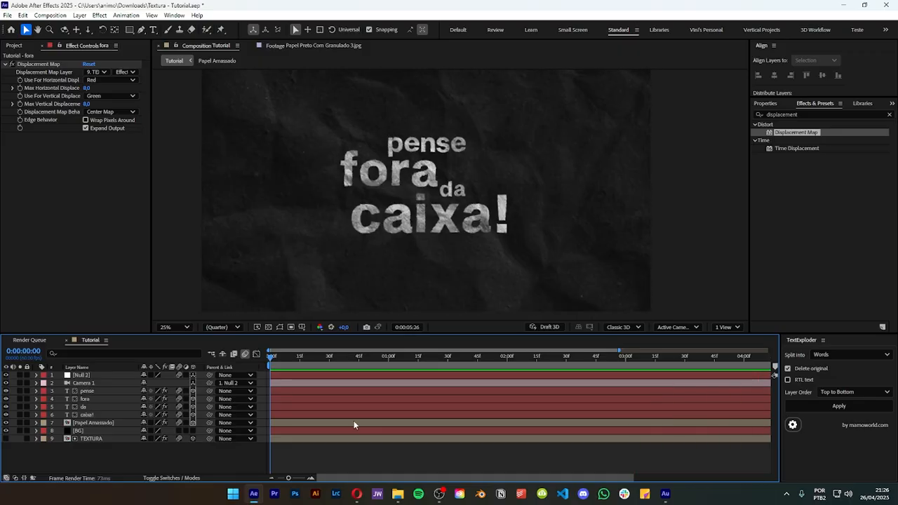
key(space)
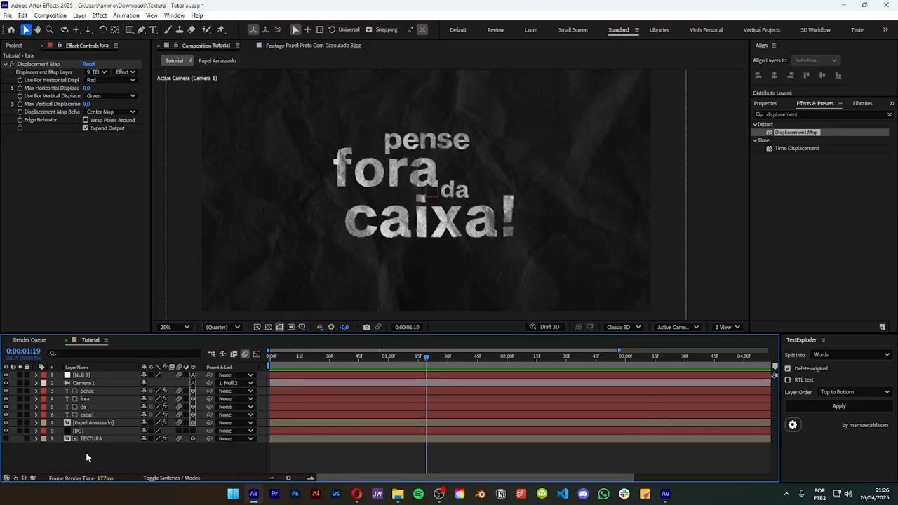
Add a new adjustment layer above all layers in the Tutorial composition and name it Posterize Time.
right_click(85, 453)
mouse_move(129, 340)
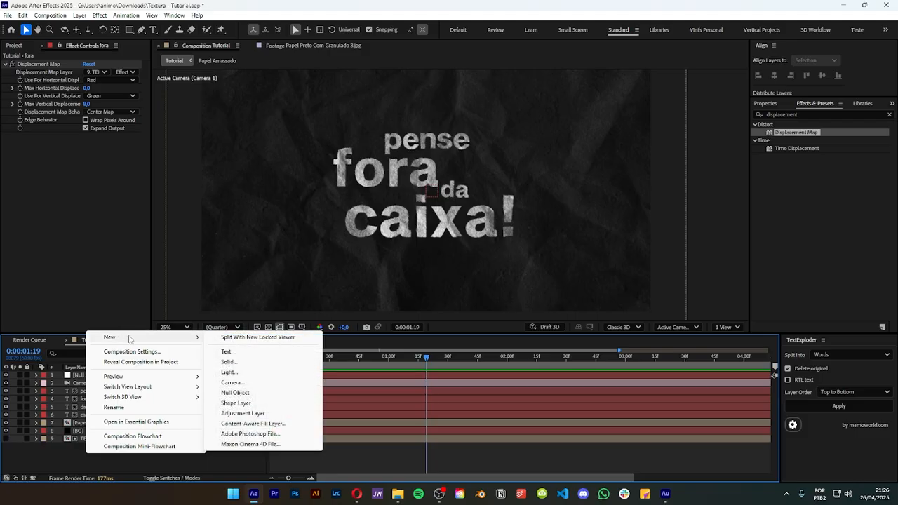
click(242, 414)
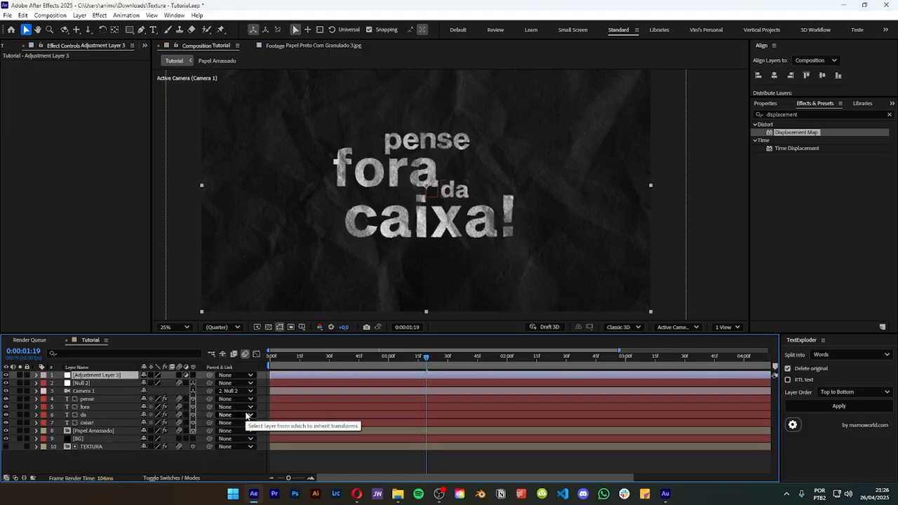
key(Return)
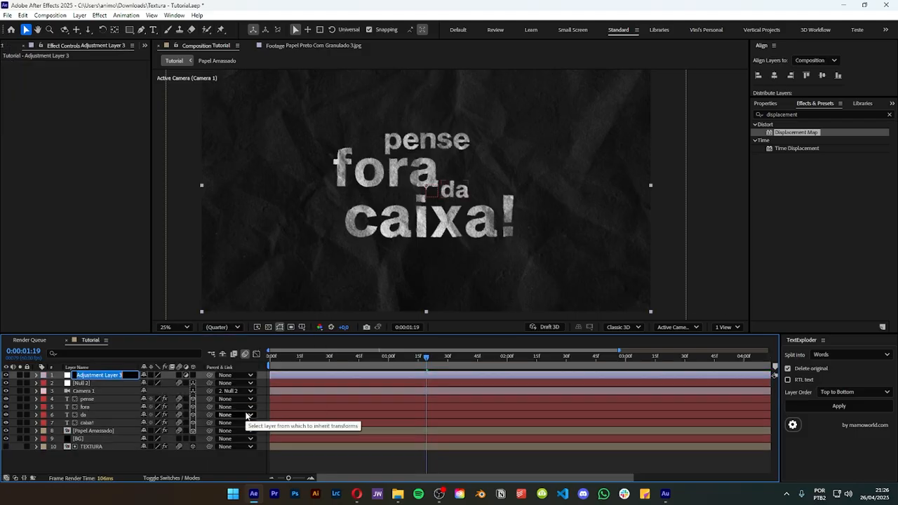
text(Posterize Time)
key(Return)
Apply the Posterize Time effect to the Posterize Time adjustment layer, set its frame rate to 12 and deselect the layer.
key(ctrl+f)
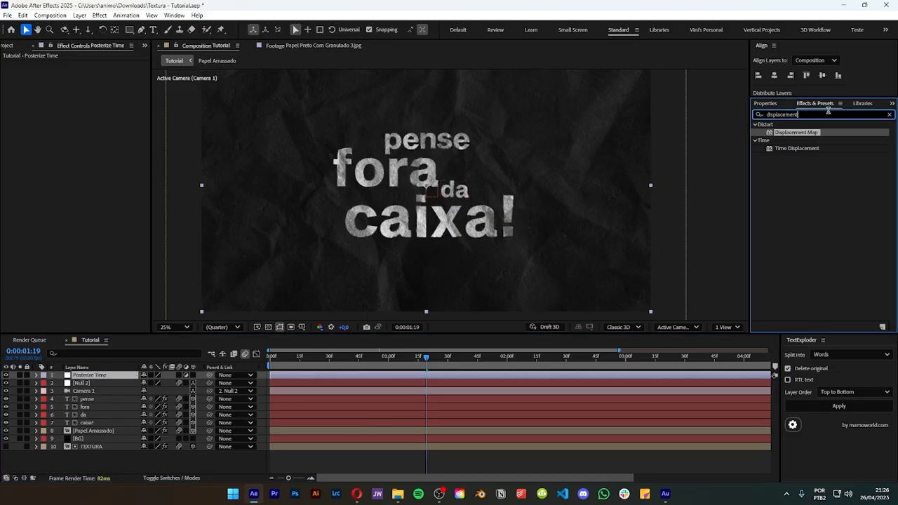
text(Posterize)
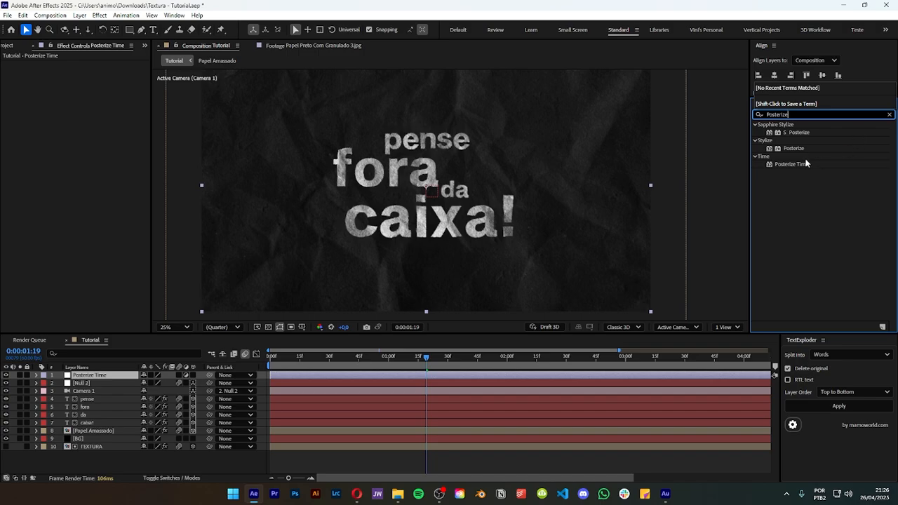
drag(805, 163, 101, 376)
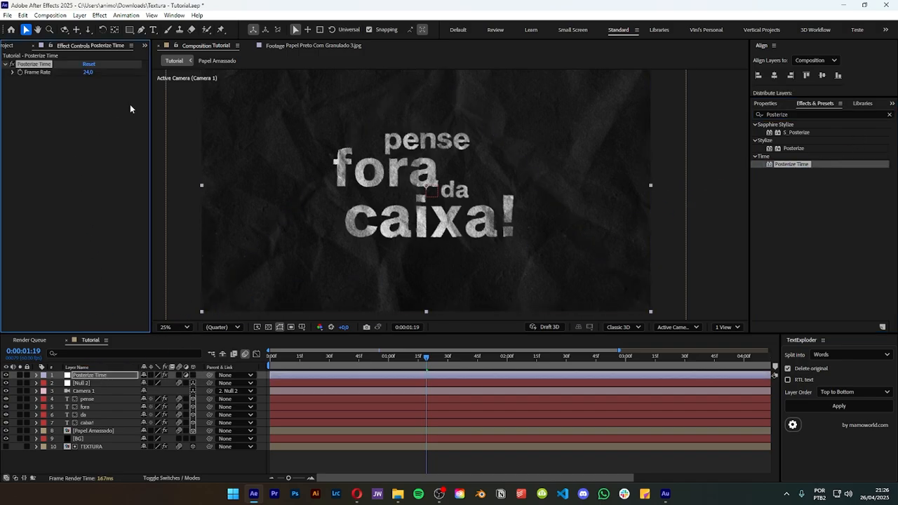
click(89, 73)
key(Return)
click(265, 389)
Preview the Tutorial animation from its first frame to check the reduced frame rate, and stop playback.
drag(285, 362, 269, 362)
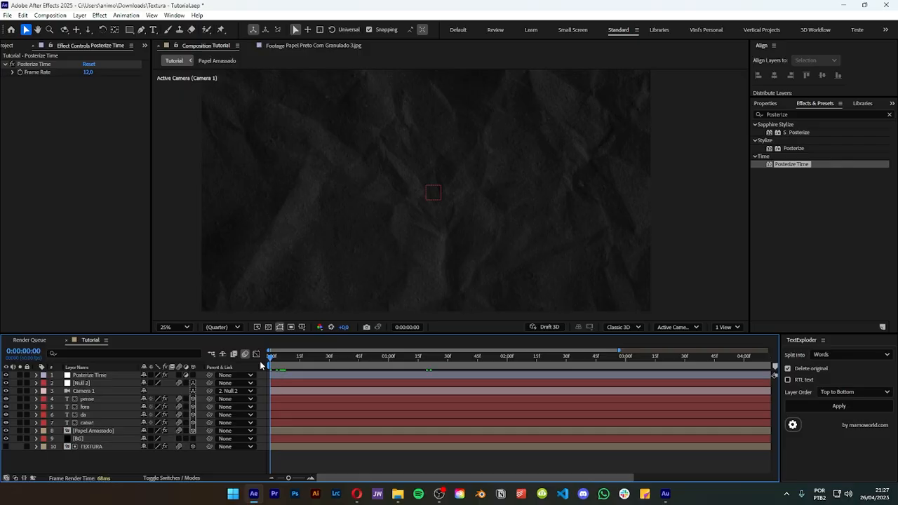
key(space)
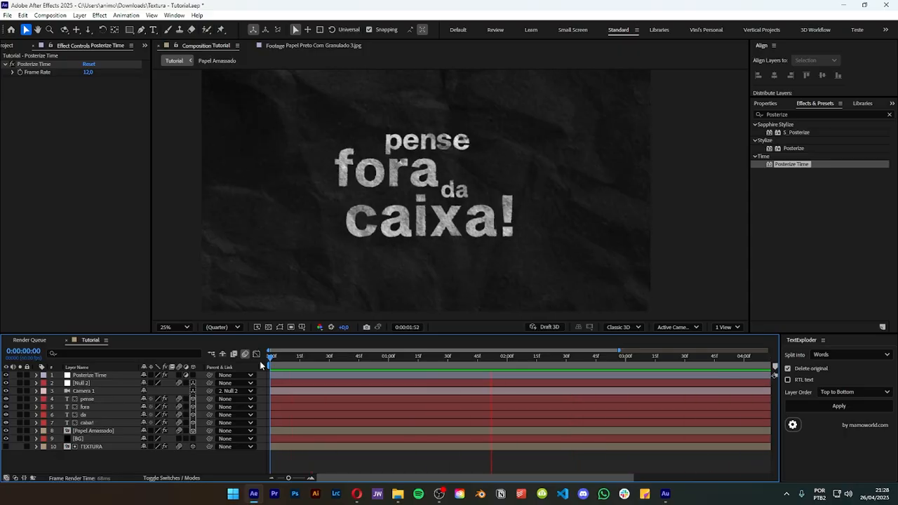
key(space)
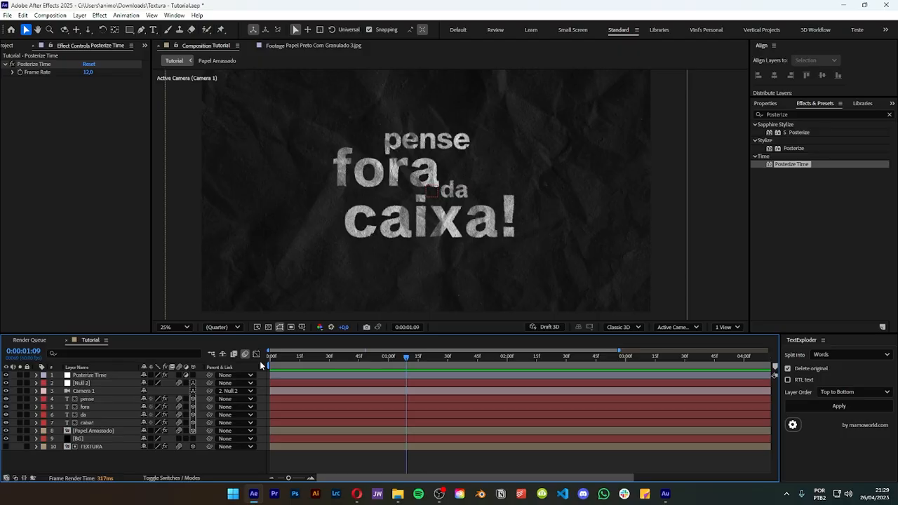